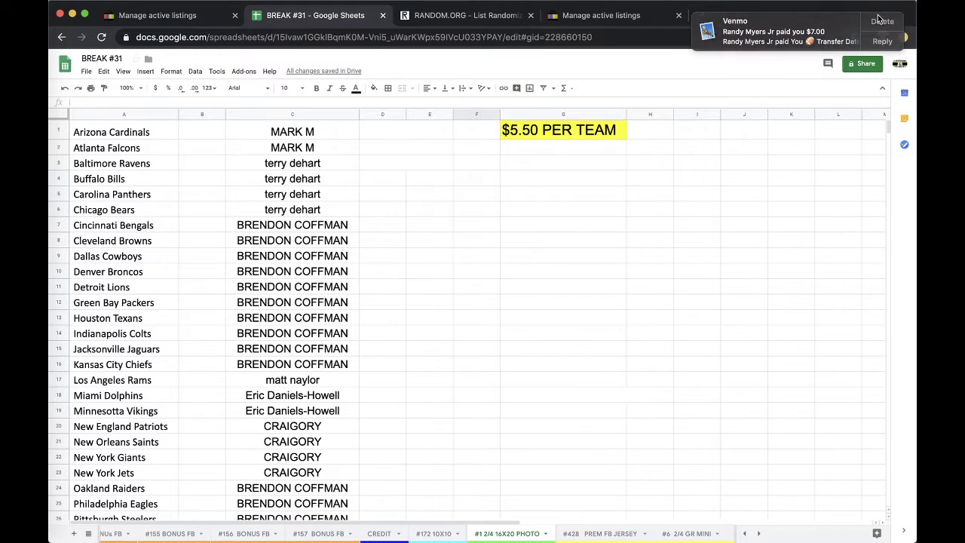
# - Dismiss the payment notification and remove the yellow highlight from cell C27 on the #428 PREM FB JERSEY sheet
pyautogui.click(880, 20)
pyautogui.click(564, 532)
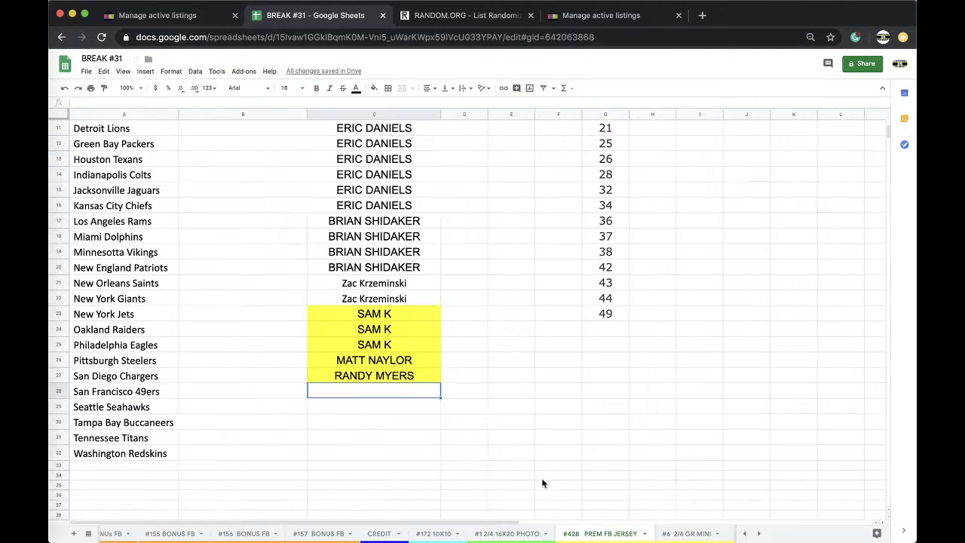
pyautogui.click(379, 378)
pyautogui.click(373, 87)
pyautogui.click(374, 102)
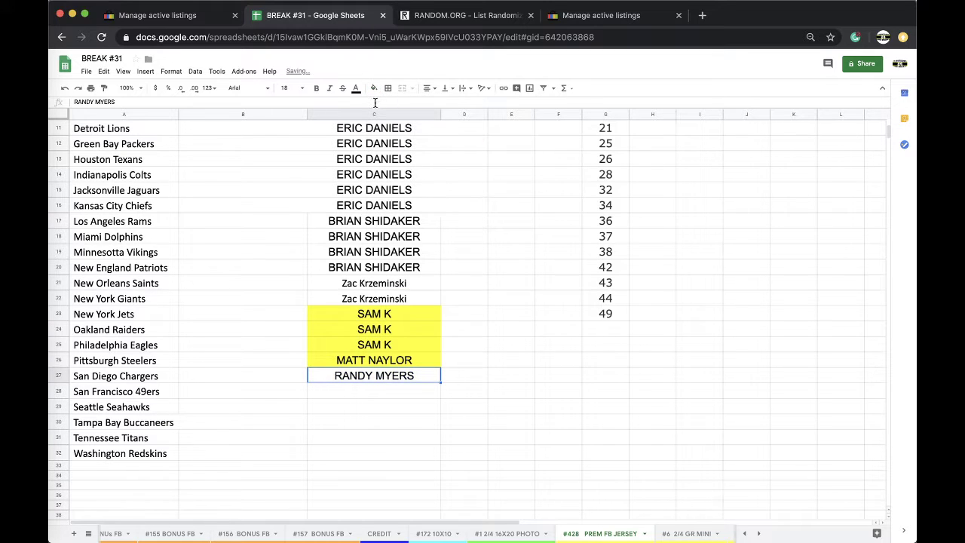
# - Check the participant list on the #1 2/4 16X20 PHOTO sheet and copy all of column C
pyautogui.click(517, 533)
pyautogui.click(309, 230)
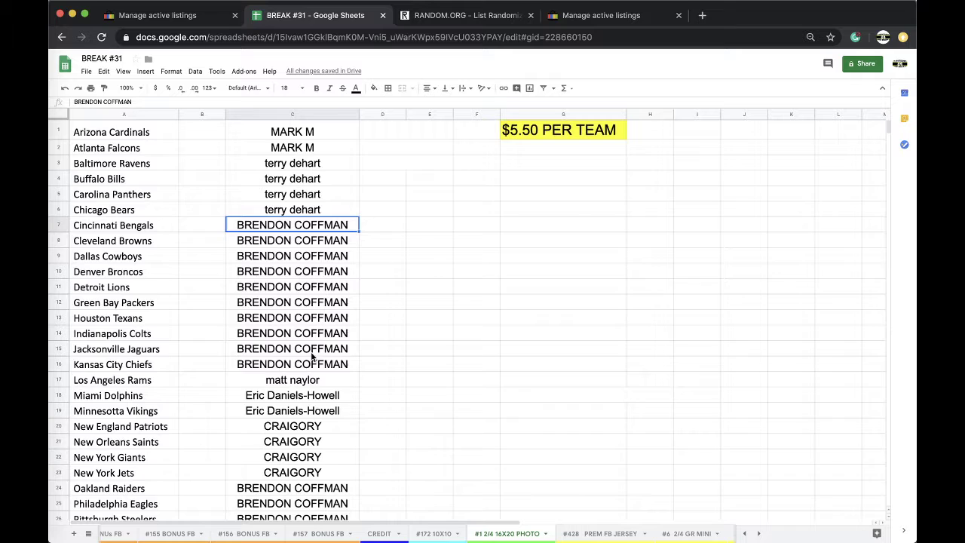
pyautogui.scroll(-1, 315, 339)
pyautogui.scroll(-3, 308, 317)
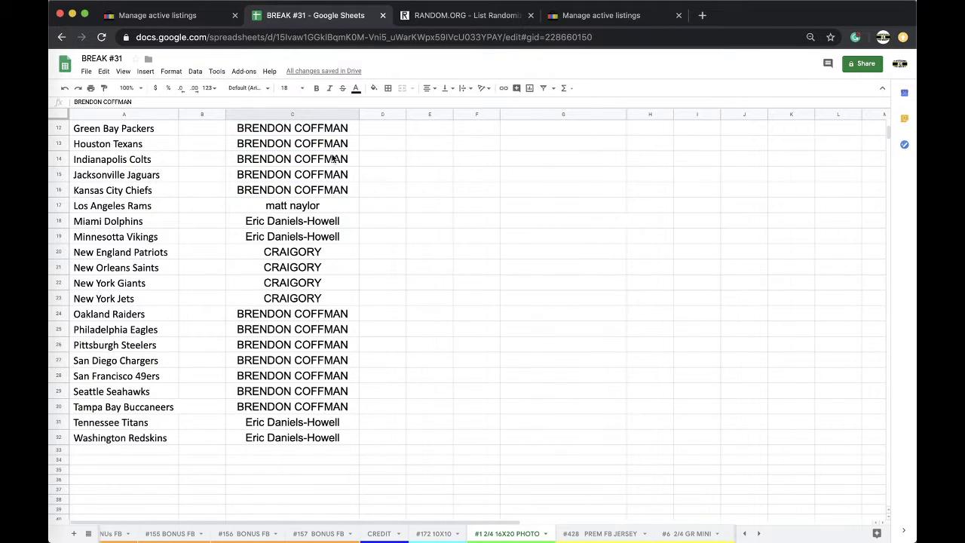
pyautogui.click(284, 113)
pyautogui.scroll(4, 301, 262)
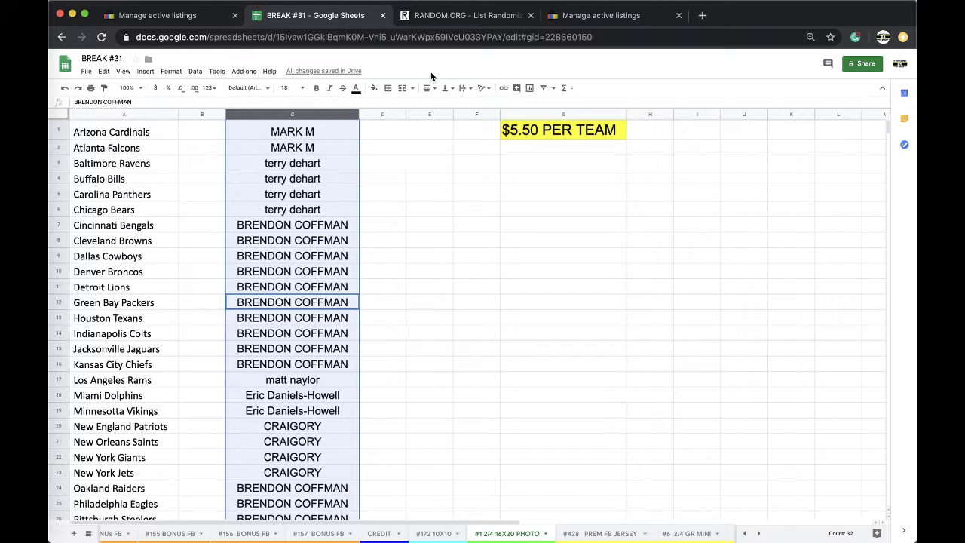
# - Switch to RANDOM.ORG, load a blank List Randomizer form, paste the copied names and randomize them
pyautogui.click(467, 15)
pyautogui.click(452, 34)
pyautogui.press('Return')
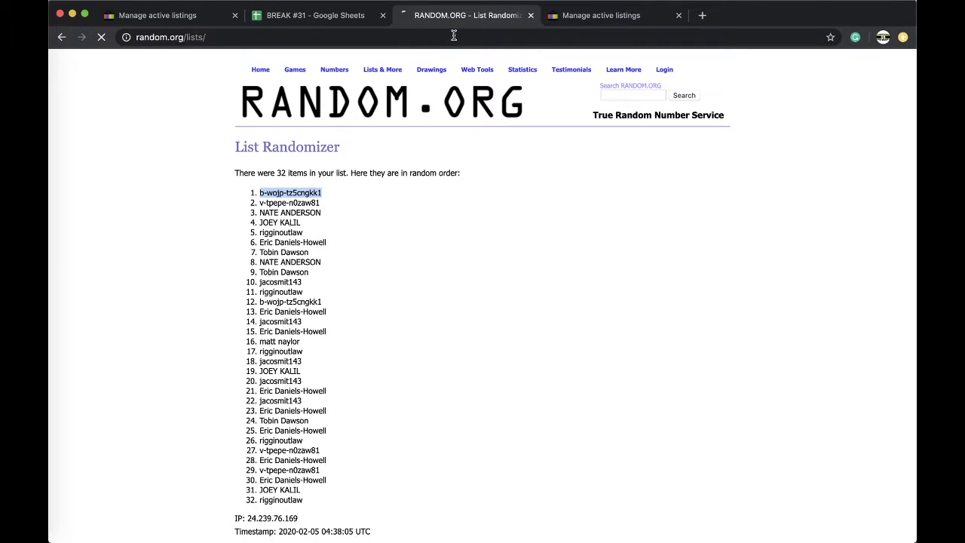
pyautogui.click(285, 316)
pyautogui.click(242, 420)
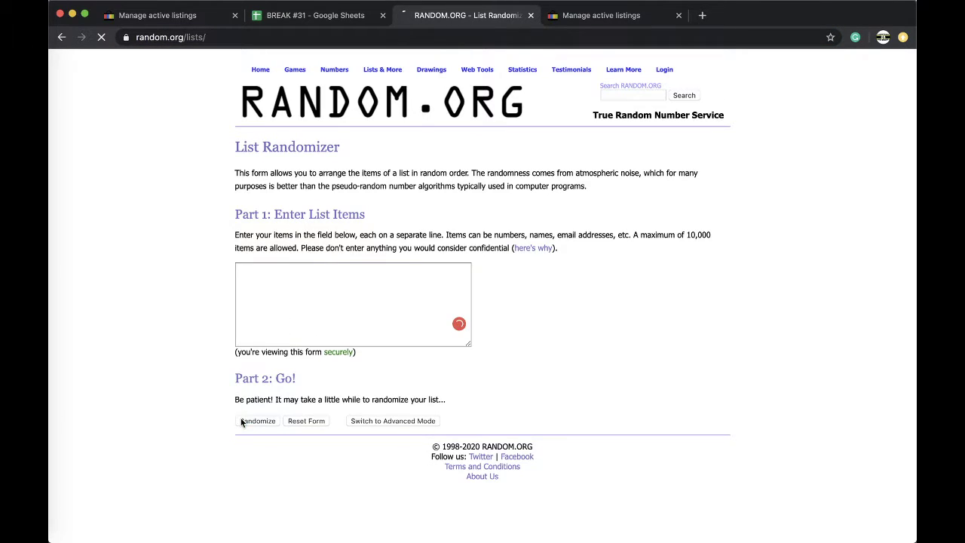
# - Randomize the list again until it has been shuffled five times in total
pyautogui.scroll(-4, 257, 475)
pyautogui.click(249, 461)
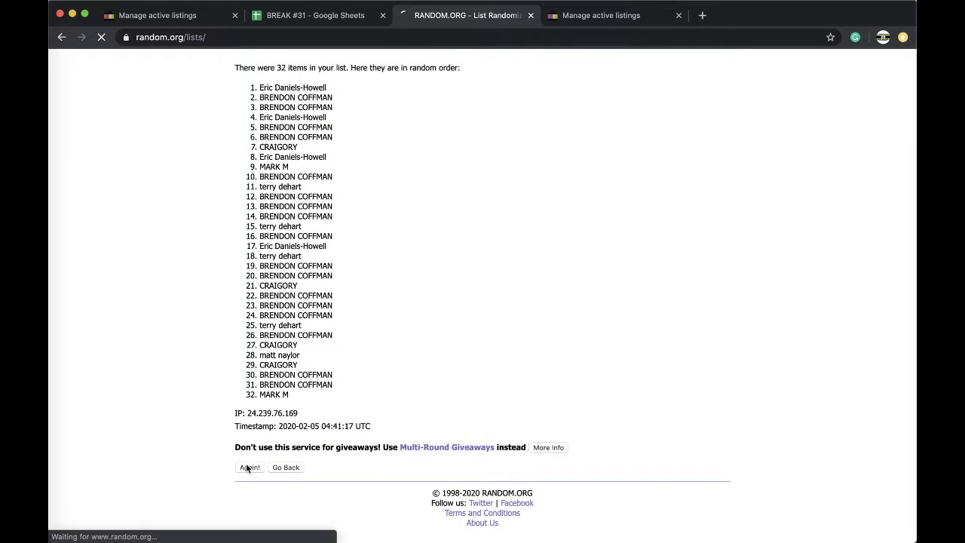
pyautogui.scroll(-4, 264, 501)
pyautogui.click(250, 461)
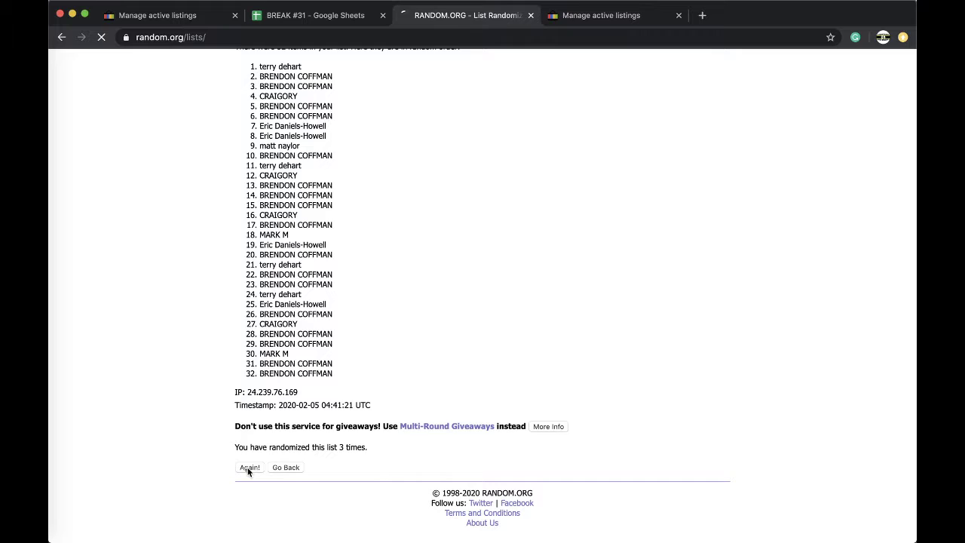
pyautogui.click(249, 461)
pyautogui.scroll(-5, 255, 422)
pyautogui.click(250, 463)
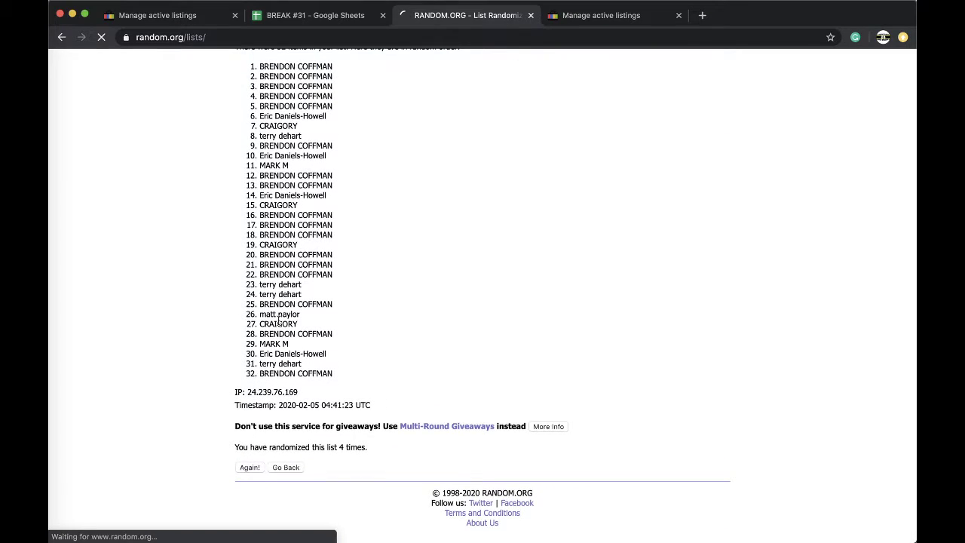
# - Copy all 32 names of the final randomized list
pyautogui.moveTo(256, 195); pyautogui.dragTo(338, 219)
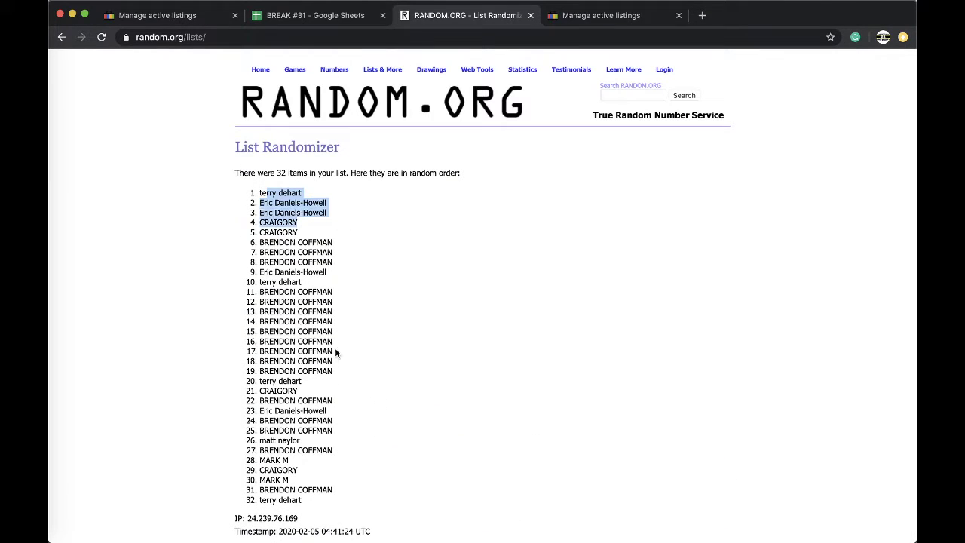
pyautogui.click(314, 503)
pyautogui.moveTo(302, 504); pyautogui.dragTo(214, 195)
pyautogui.press('super+c')
pyautogui.scroll(-3, 214, 195)
pyautogui.scroll(2, 214, 195)
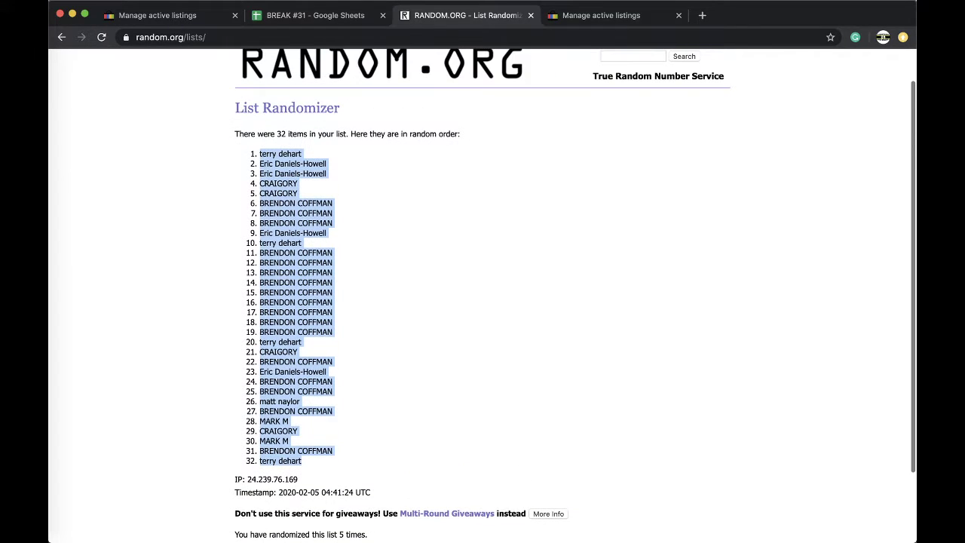
# - Return to the BREAK #31 spreadsheet, paste the randomized names into column B starting at B1, and set their font size to 18
pyautogui.click(311, 15)
pyautogui.click(206, 131)
pyautogui.press('super+v')
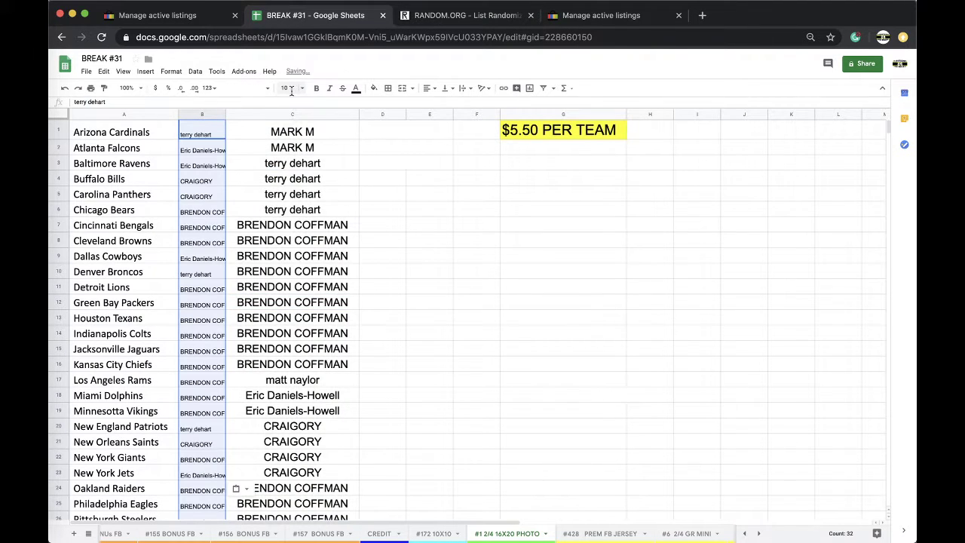
# - Sort the sheet by column B from A to Z and fit column B's width to the names
pyautogui.click(195, 72)
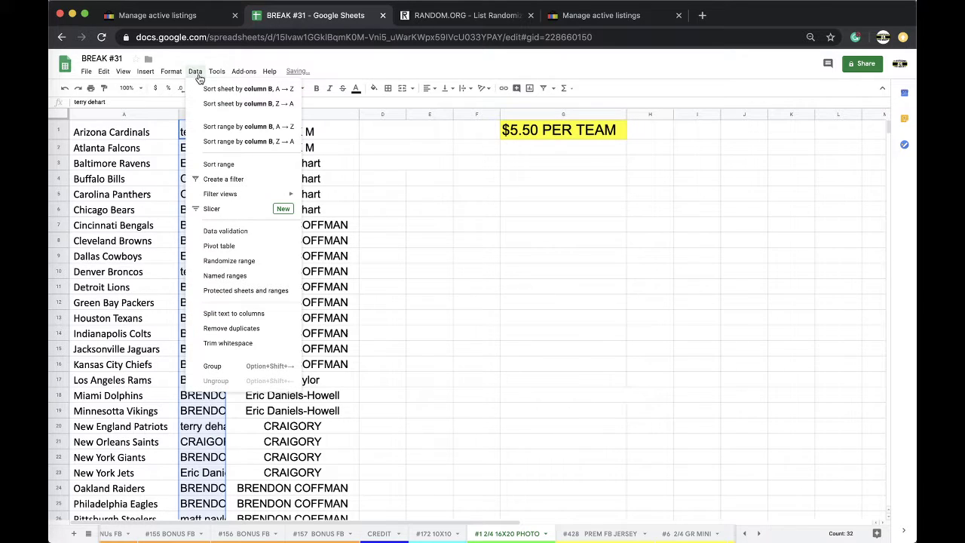
pyautogui.click(211, 89)
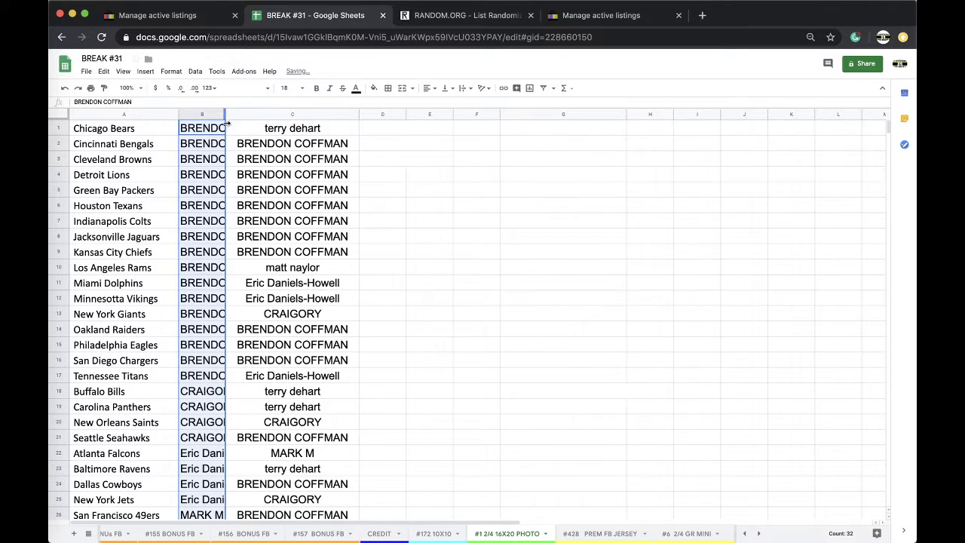
pyautogui.doubleClick(226, 115)
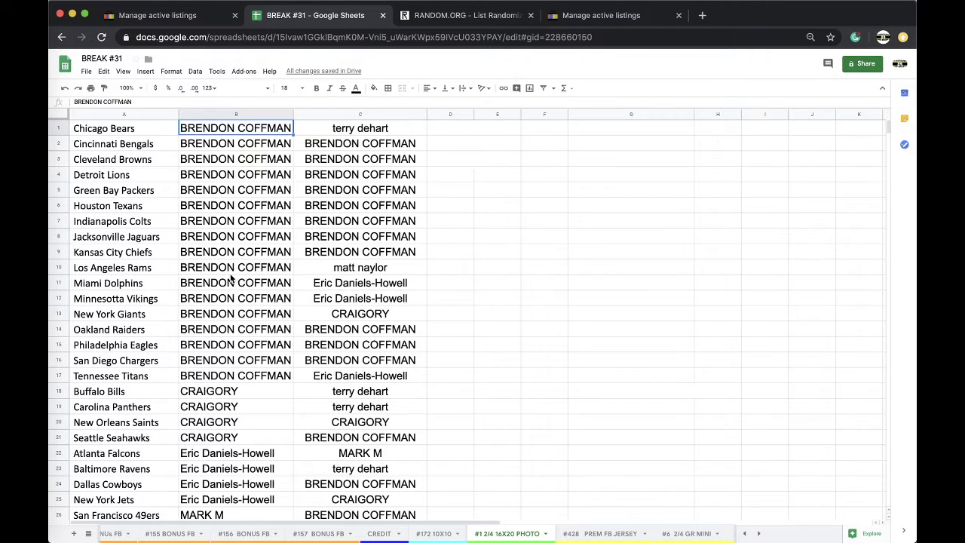
# - Review the sorted team assignments per participant and check the #428 PREM FB JERSEY sheet
pyautogui.scroll(-2, 231, 279)
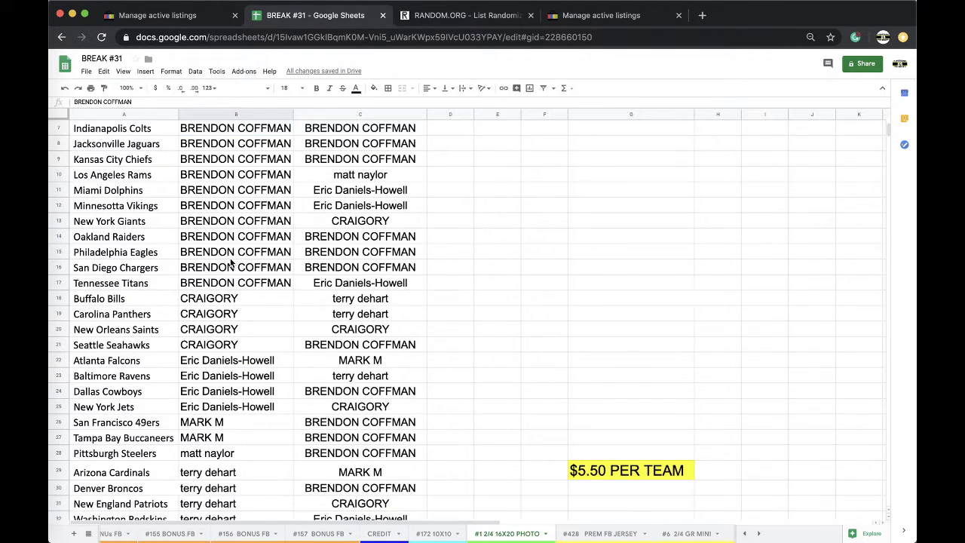
pyautogui.scroll(-1, 232, 264)
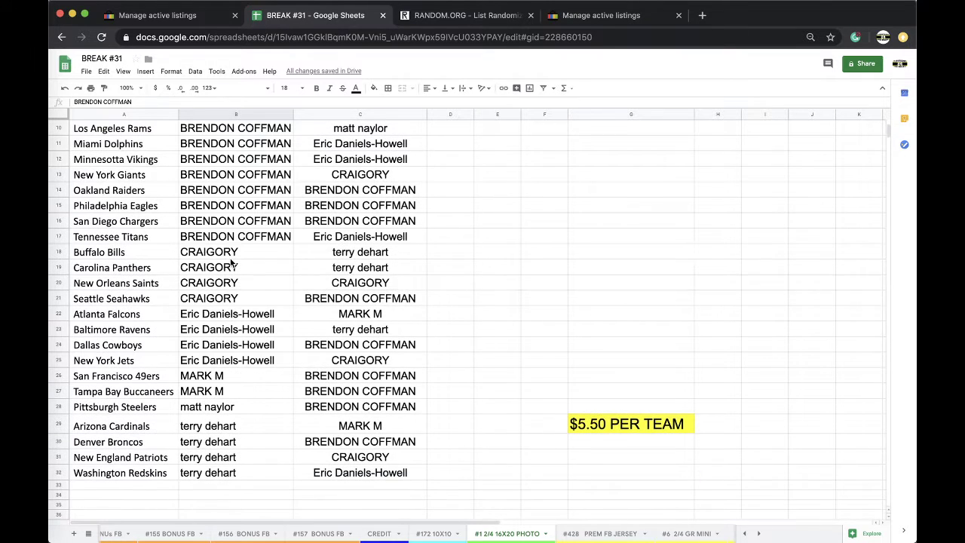
pyautogui.scroll(-1, 229, 279)
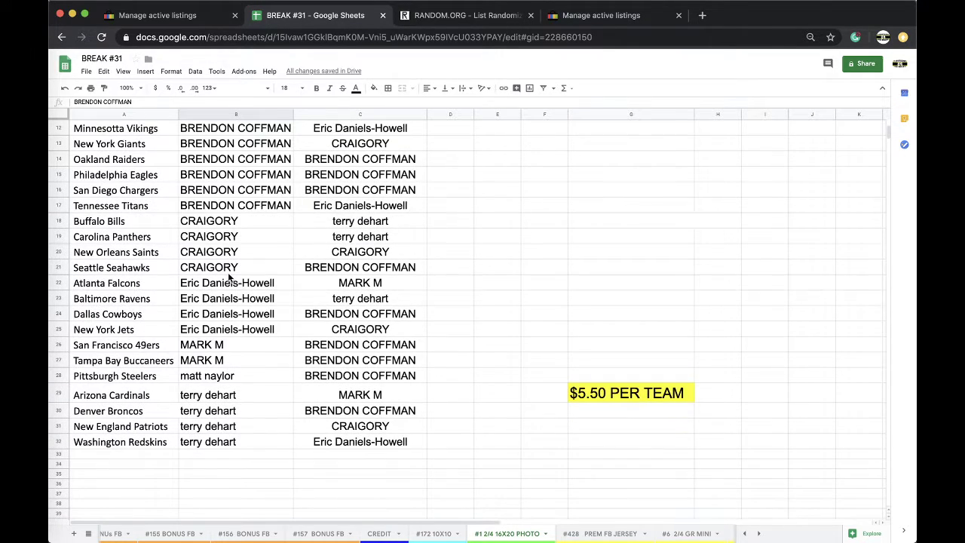
pyautogui.scroll(-1, 230, 278)
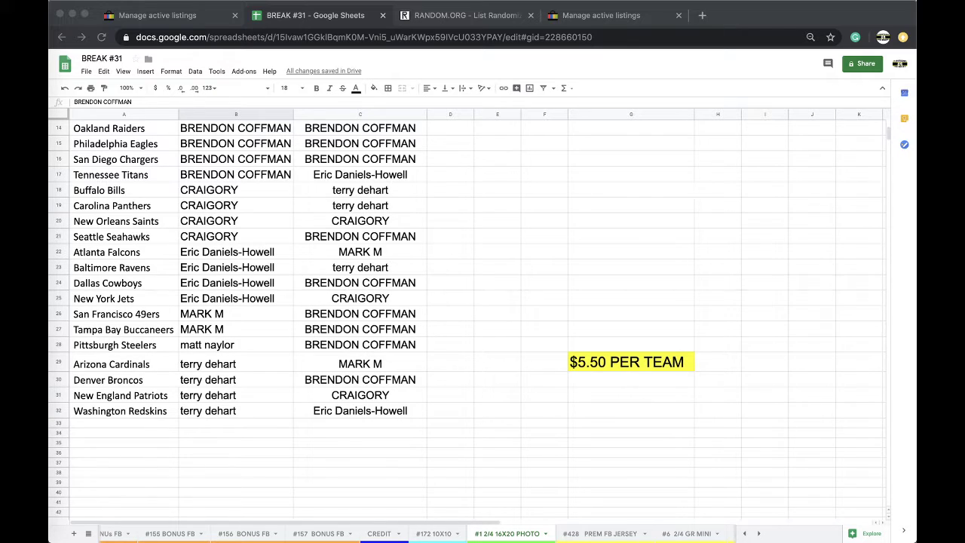
pyautogui.click(584, 533)
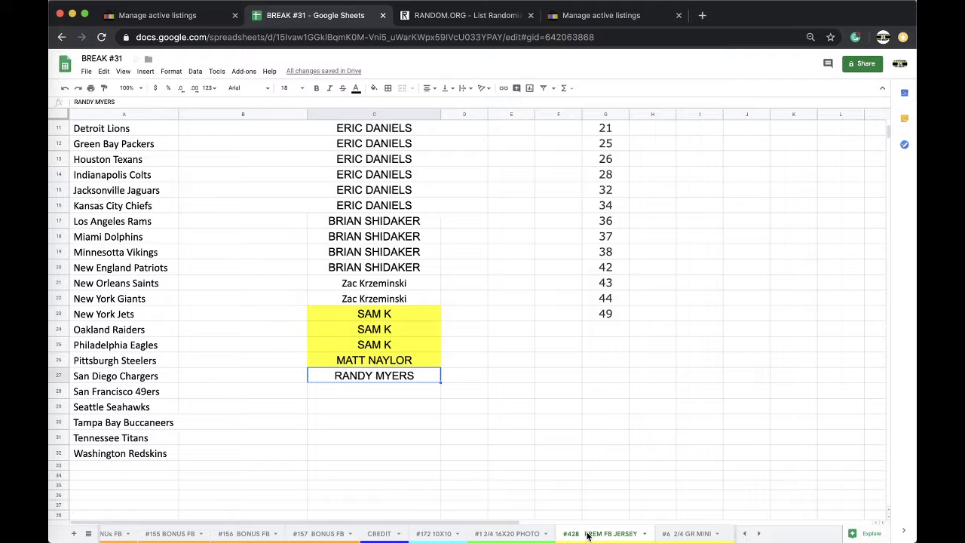
pyautogui.click(506, 535)
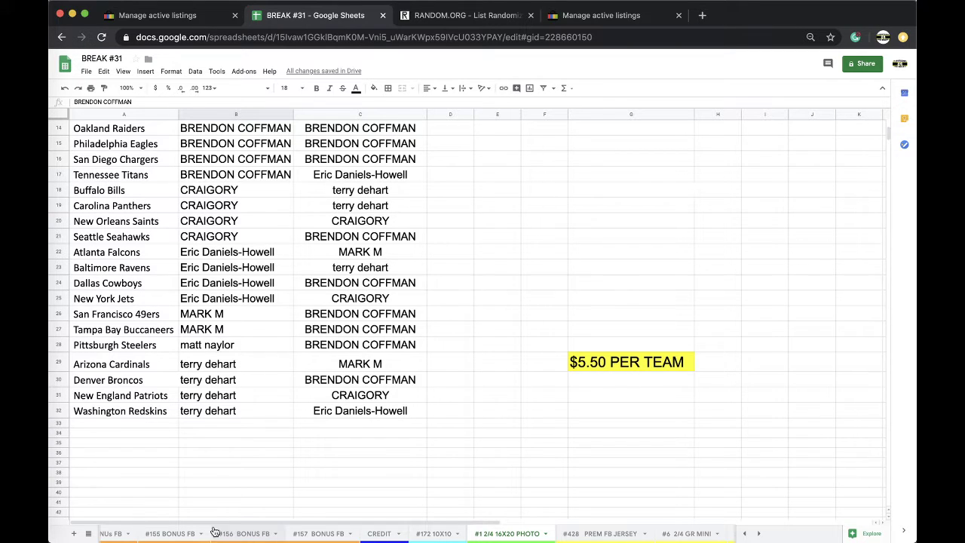
# - On the #155 BONUS FB sheet, center-align all the names in column C
pyautogui.click(170, 533)
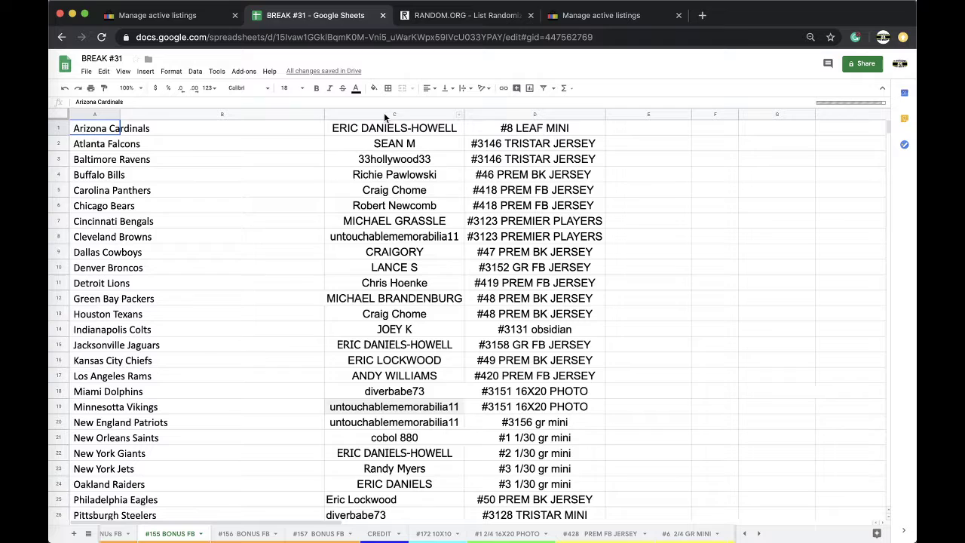
pyautogui.click(388, 114)
pyautogui.click(427, 89)
pyautogui.click(439, 106)
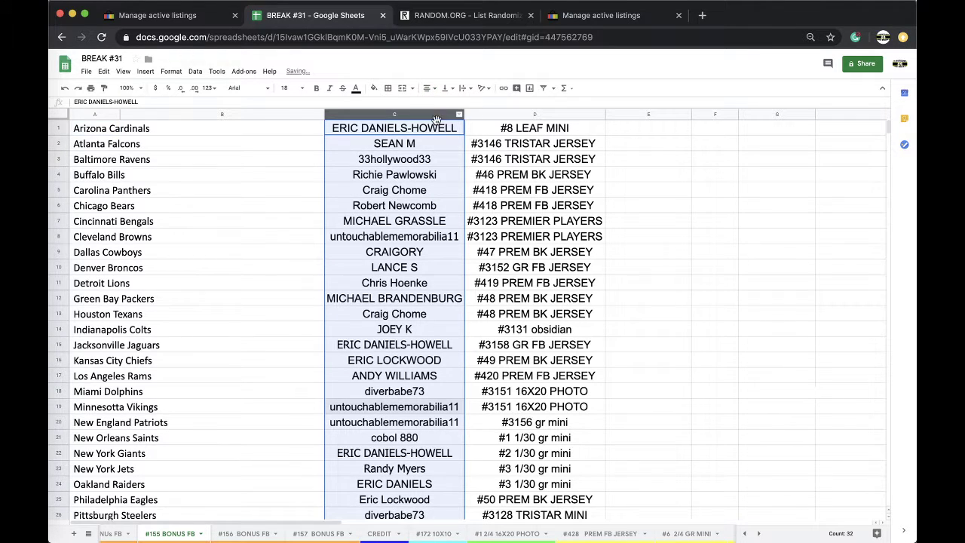
pyautogui.click(433, 226)
# - Review the bonus winners and their break numbers for all teams on the #155 BONUS FB sheet, dismissing the incoming notification
pyautogui.scroll(-3, 417, 243)
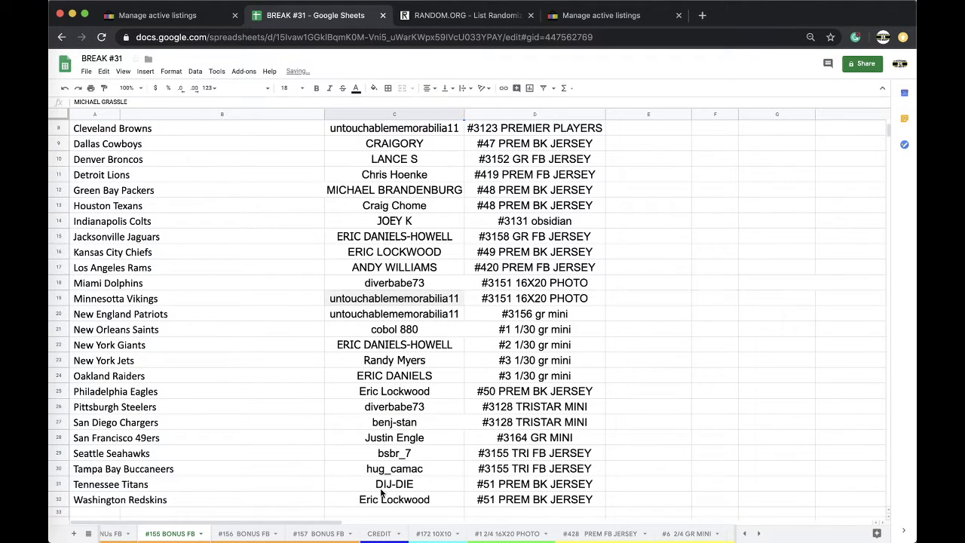
pyautogui.scroll(2, 380, 498)
pyautogui.scroll(2, 381, 499)
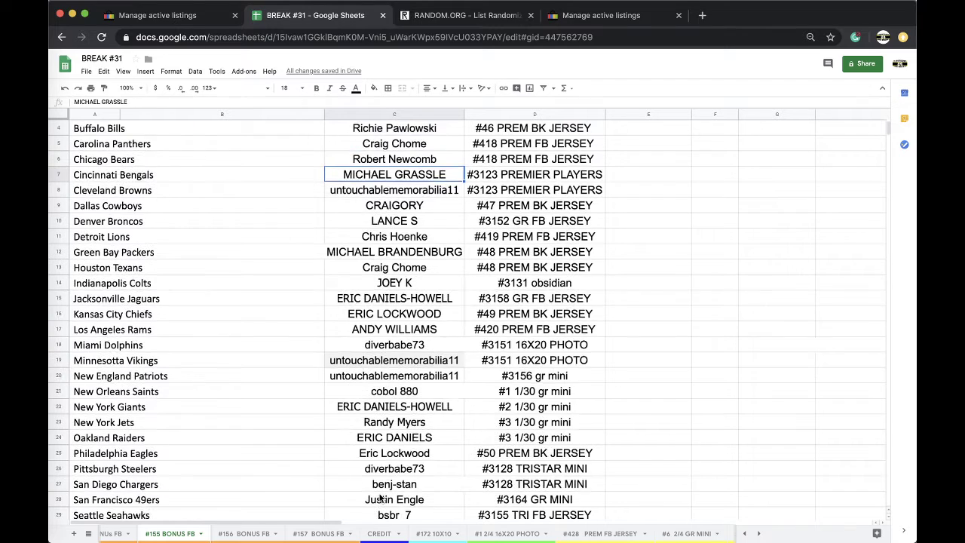
pyautogui.scroll(1, 380, 499)
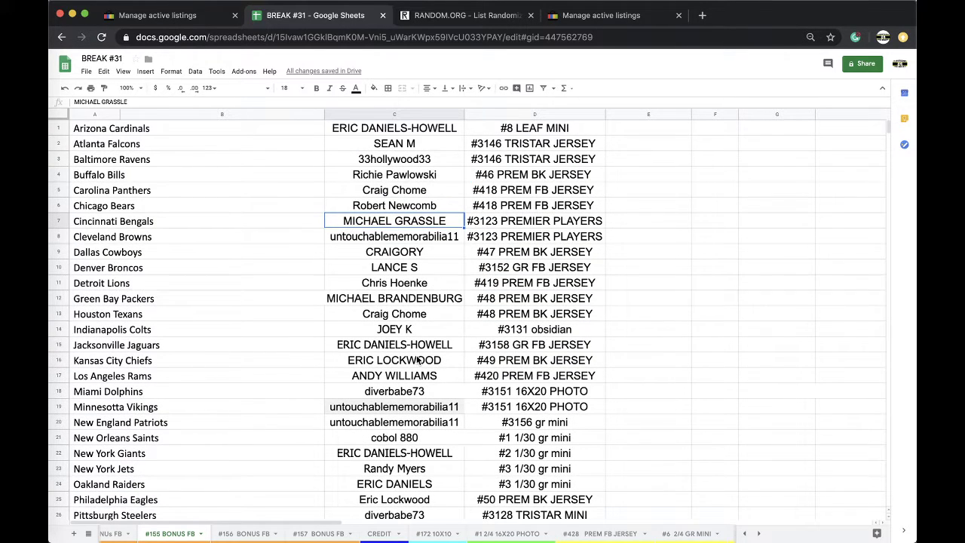
pyautogui.click(396, 162)
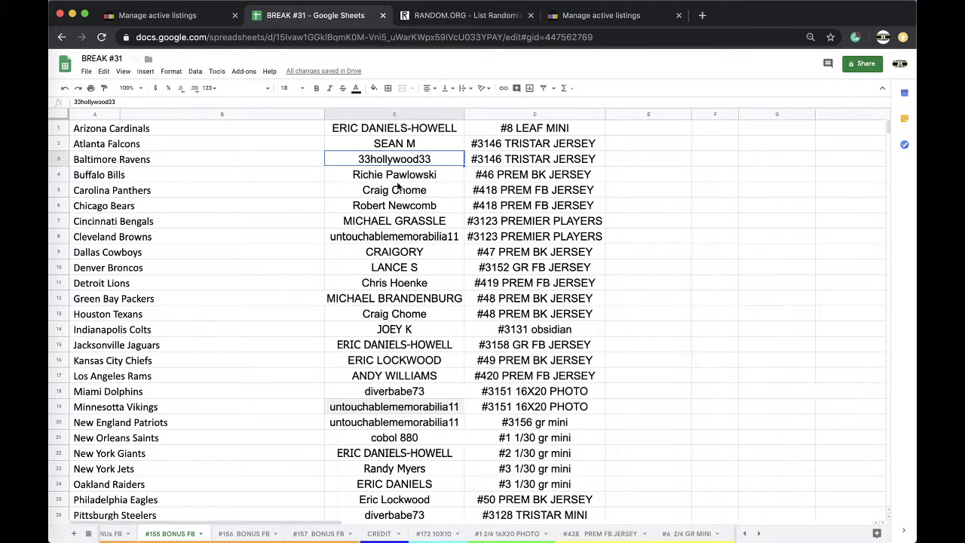
pyautogui.click(390, 237)
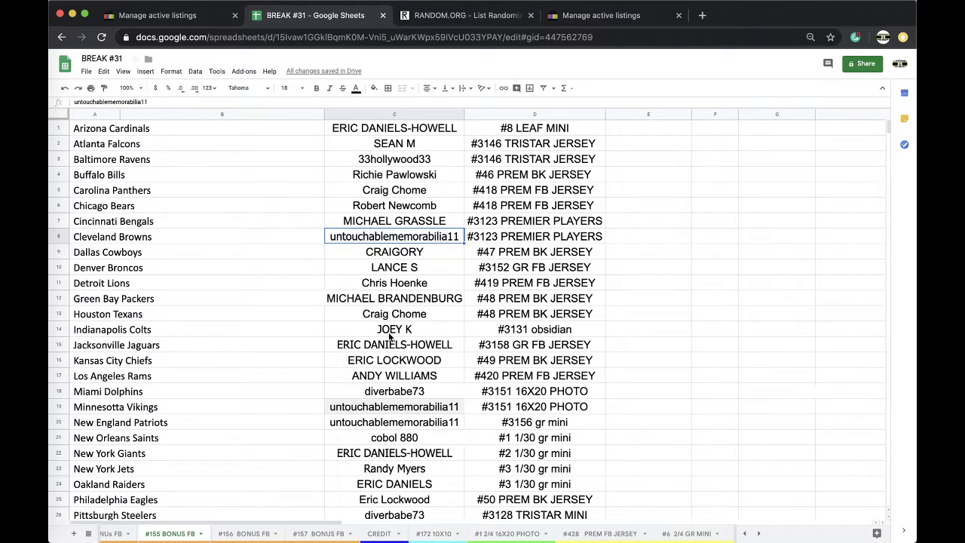
pyautogui.scroll(-3, 390, 337)
pyautogui.scroll(-4, 390, 337)
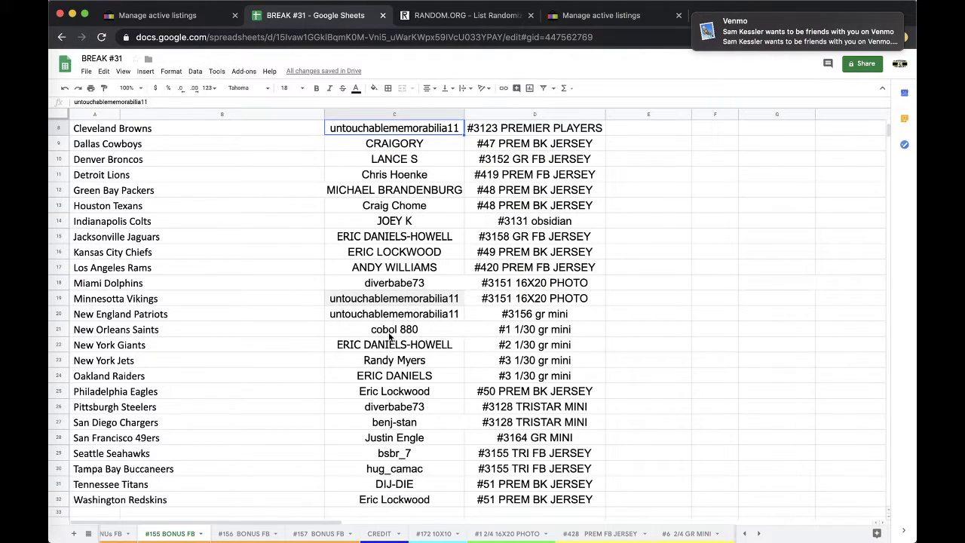
pyautogui.click(879, 29)
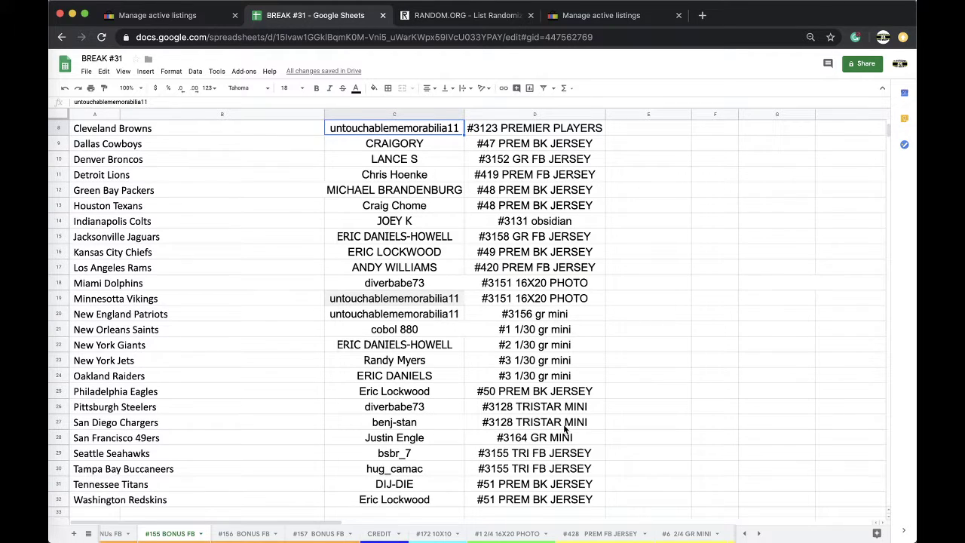
# - Recheck the team assignments on the #1 2/4 16X20 PHOTO sheet and open the #156 BONUS FB sheet
pyautogui.click(516, 535)
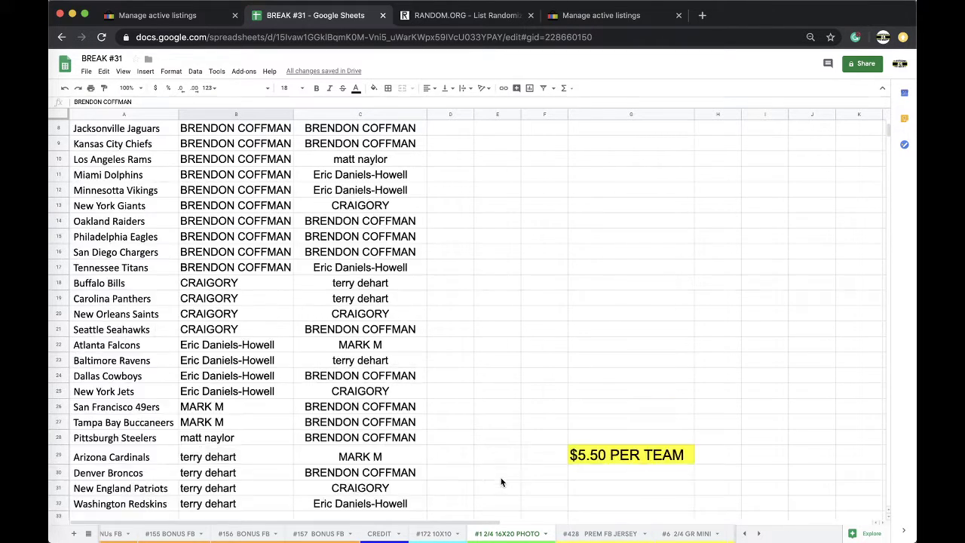
pyautogui.scroll(5, 501, 482)
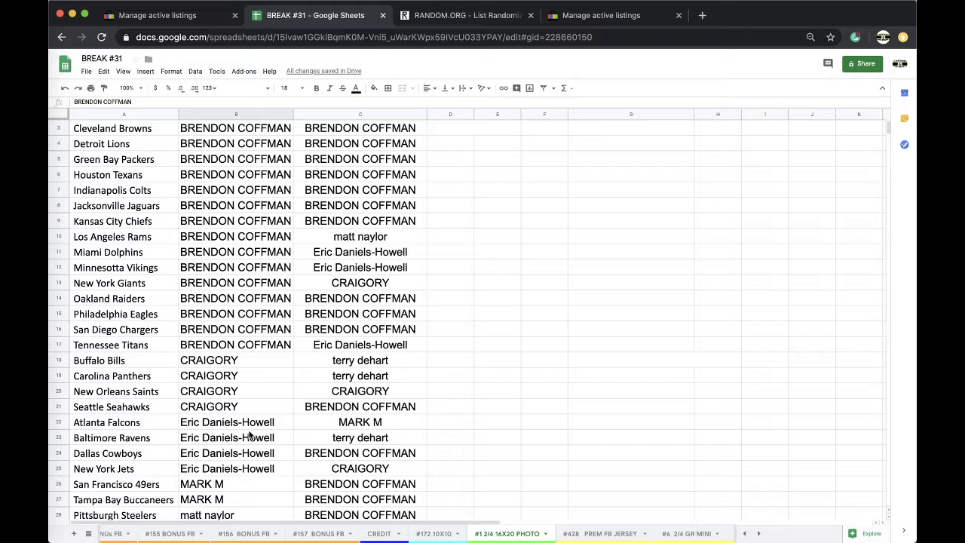
pyautogui.scroll(-2, 249, 435)
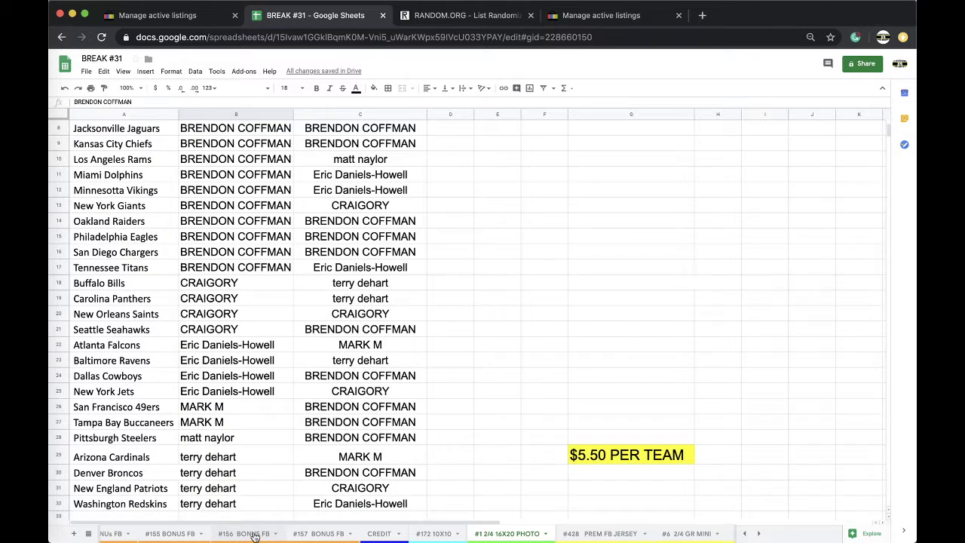
pyautogui.click(250, 533)
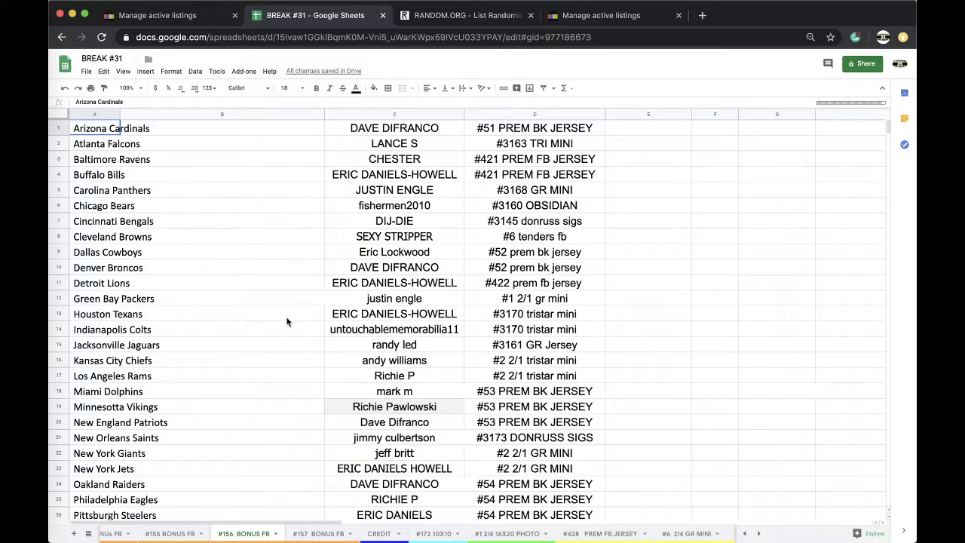
# - Review the bonus winners and break numbers for all teams on the #156 BONUS FB and #154 BONUS FB sheets
pyautogui.scroll(-3, 400, 226)
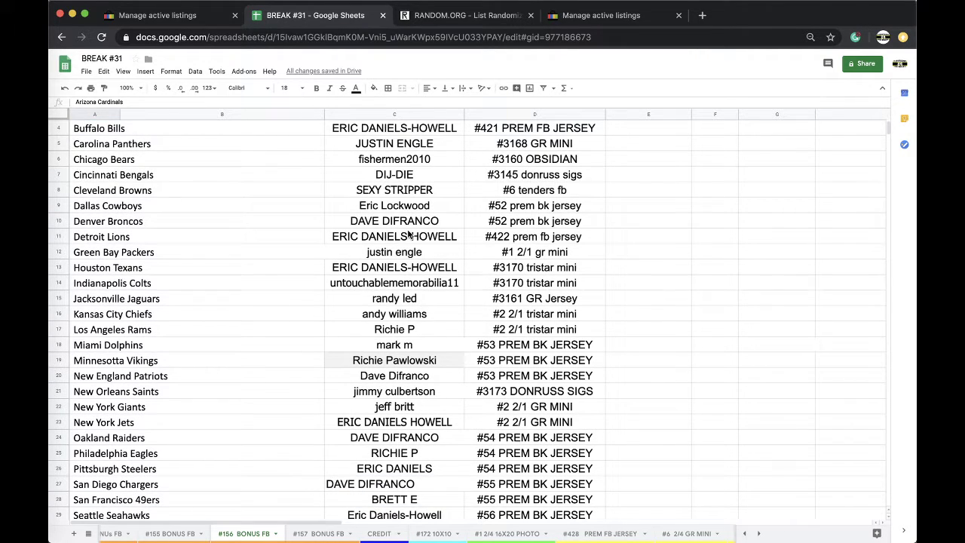
pyautogui.scroll(-4, 408, 234)
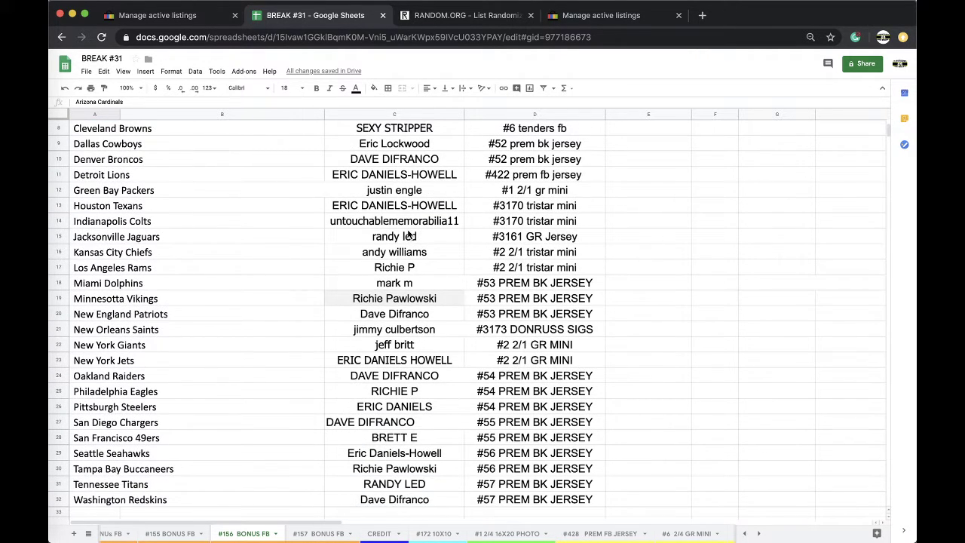
pyautogui.scroll(5, 376, 472)
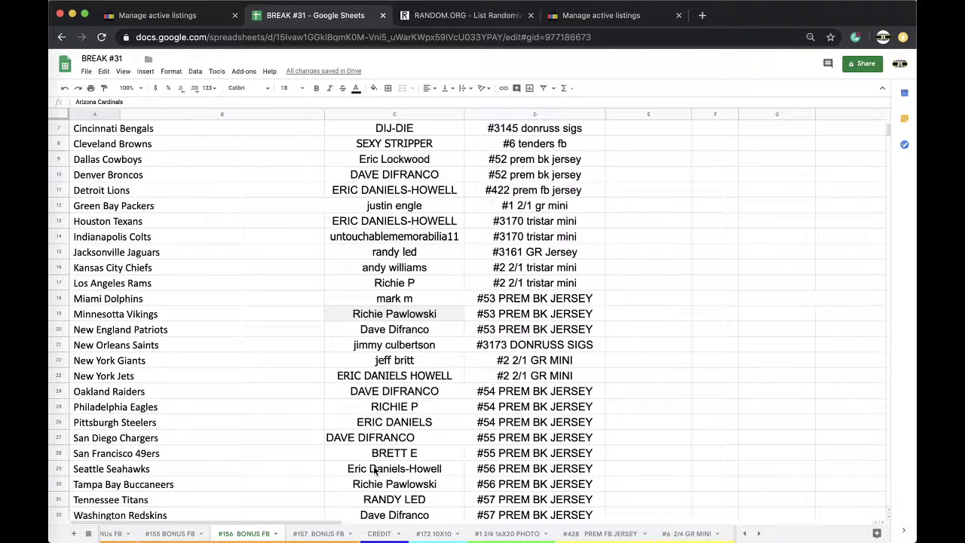
pyautogui.hscroll(-3, 301, 535)
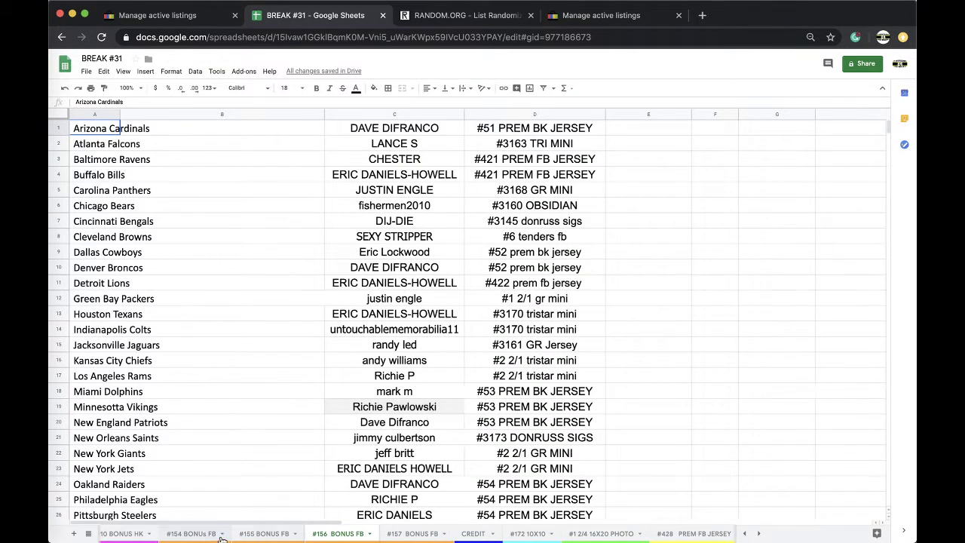
pyautogui.click(198, 533)
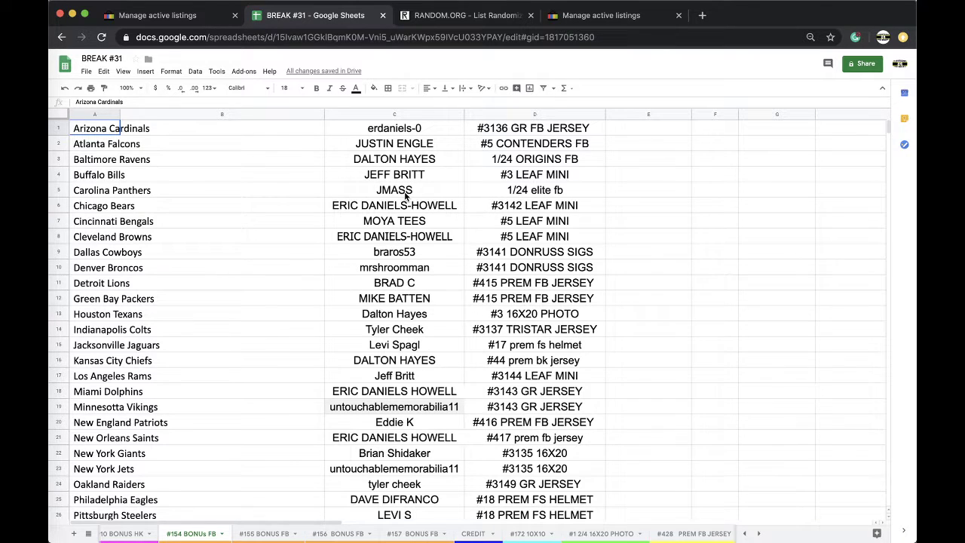
pyautogui.click(388, 252)
pyautogui.scroll(-1, 407, 252)
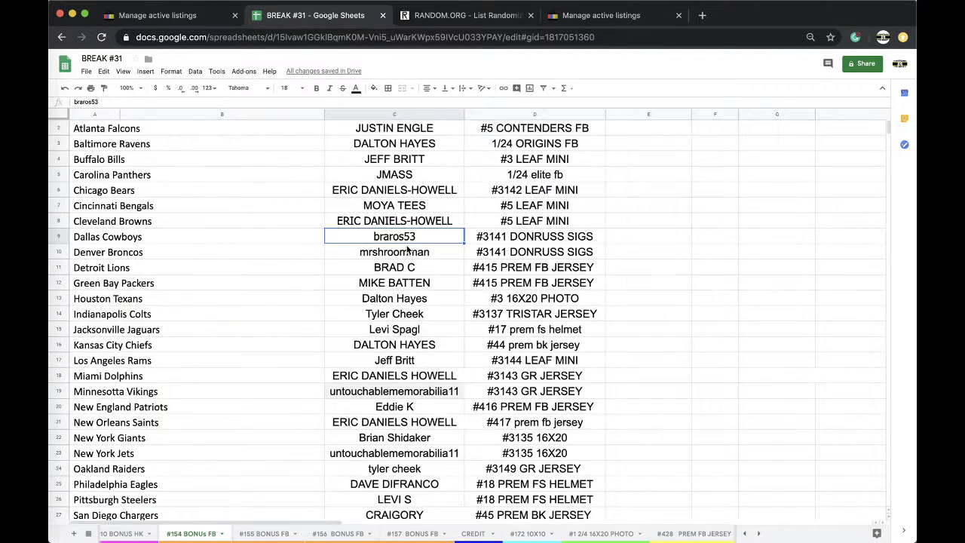
pyautogui.scroll(-8, 407, 251)
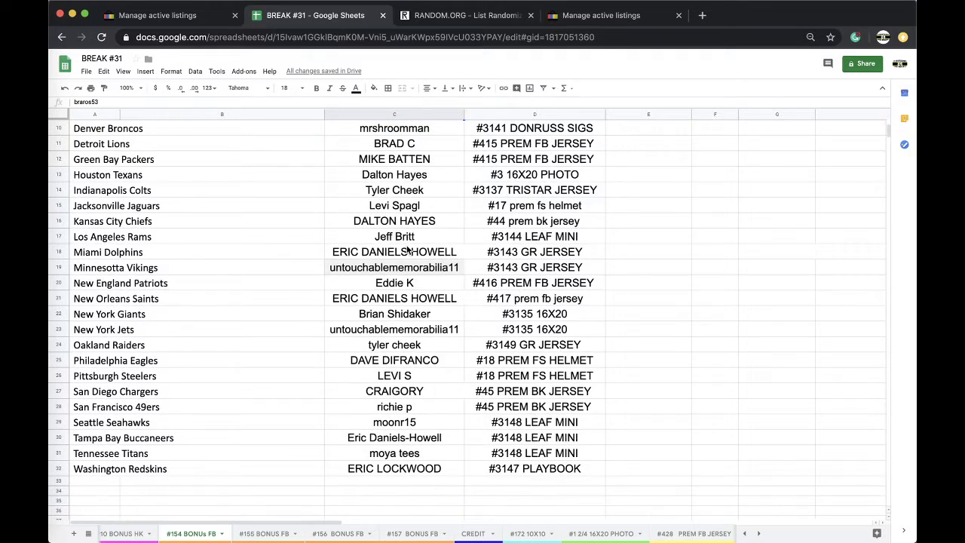
# - Compare the filled rows on the #155, #156 and #157 BONUS FB sheets and return to the #1 2/4 16X20 PHOTO sheet
pyautogui.click(263, 533)
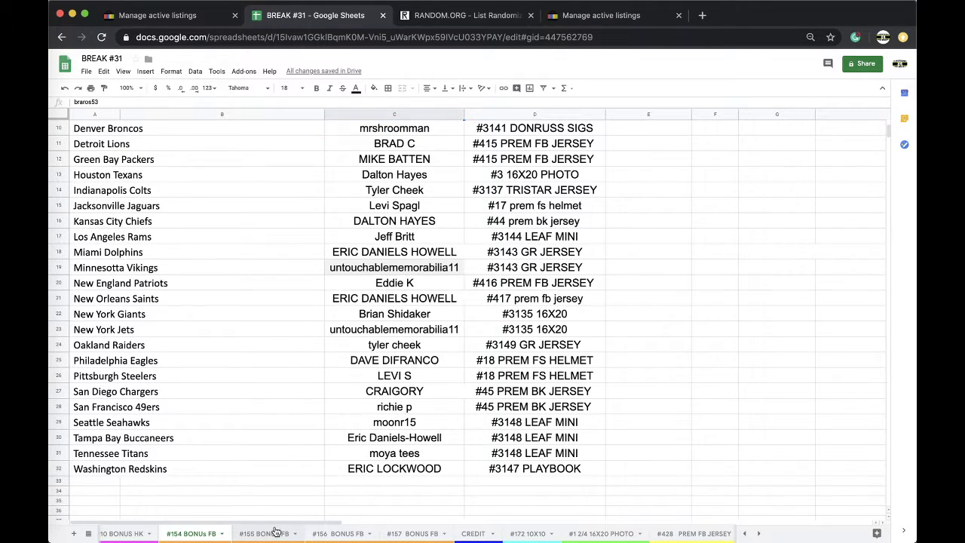
pyautogui.scroll(-1, 346, 413)
pyautogui.scroll(8, 346, 412)
pyautogui.scroll(-8, 346, 412)
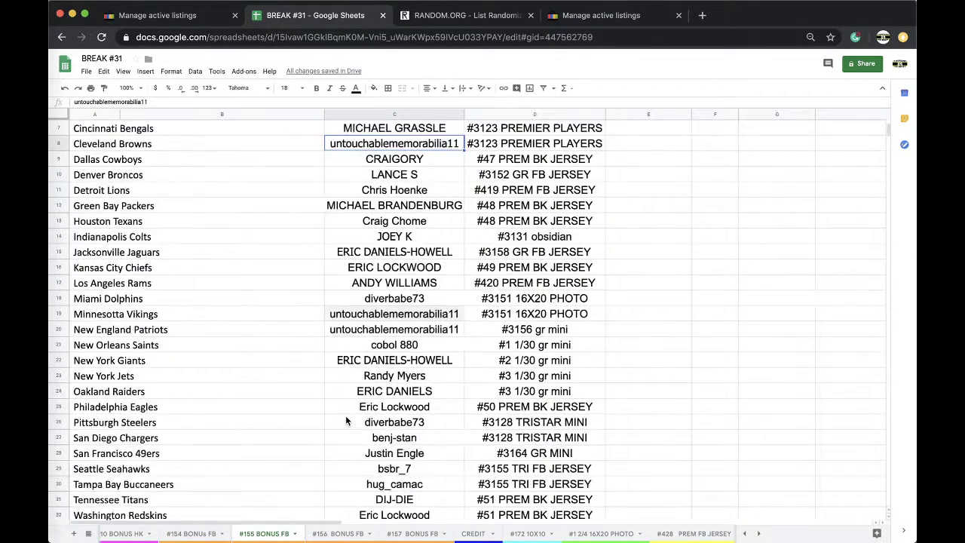
pyautogui.scroll(8, 395, 455)
pyautogui.click(354, 533)
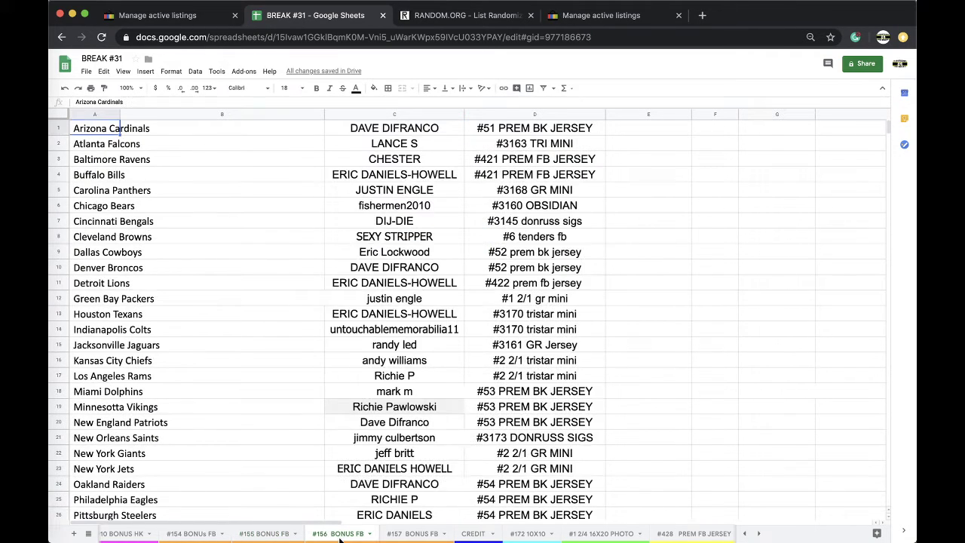
pyautogui.scroll(-8, 362, 504)
pyautogui.scroll(8, 362, 503)
pyautogui.click(412, 533)
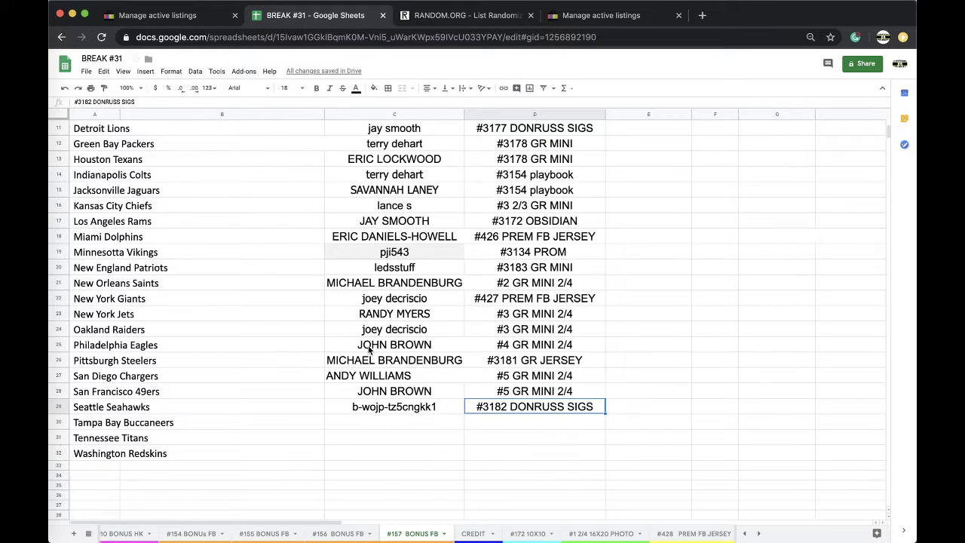
pyautogui.scroll(10, 368, 348)
pyautogui.scroll(-8, 392, 298)
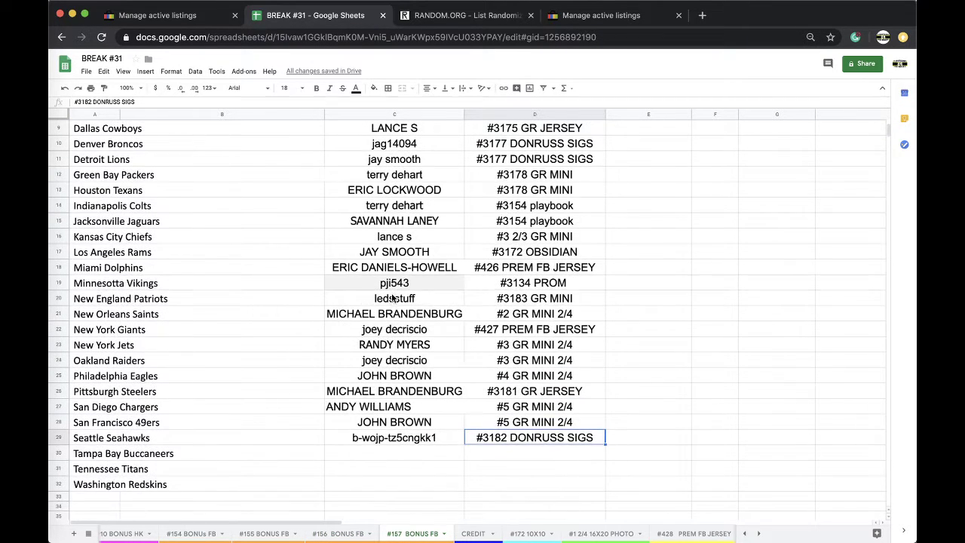
pyautogui.click(583, 536)
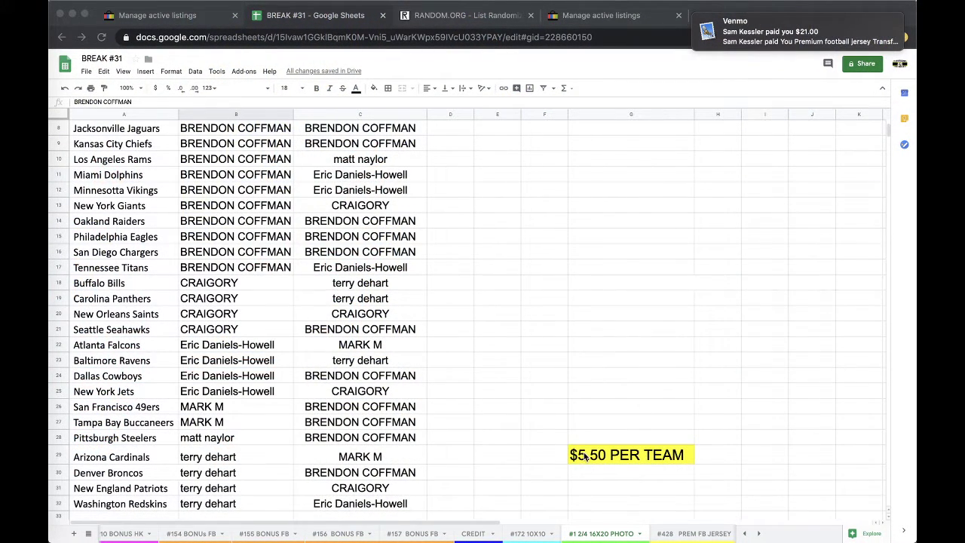
# - Remove the yellow fill from cells C23:C25 on the #428 PREM FB JERSEY sheet
pyautogui.click(697, 534)
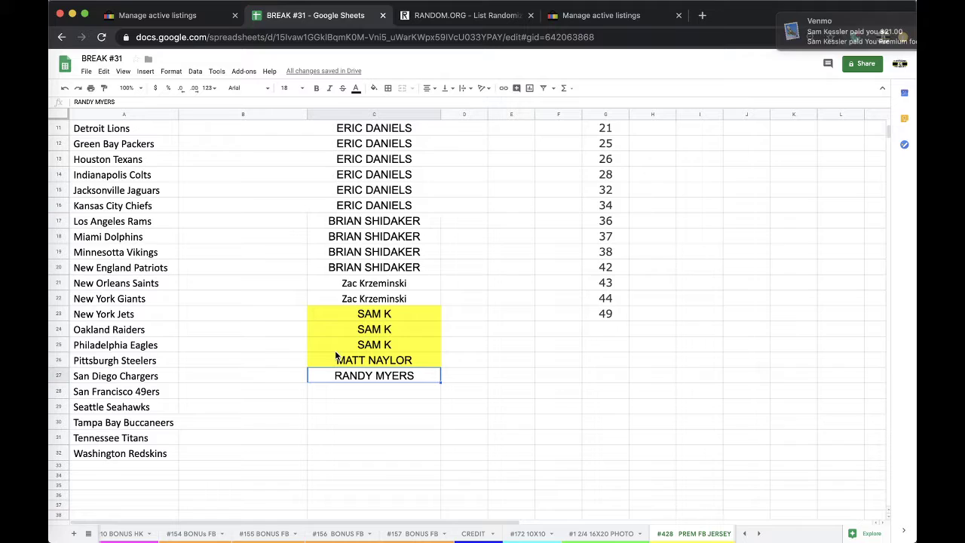
pyautogui.click(368, 321)
pyautogui.moveTo(368, 320); pyautogui.dragTo(367, 344)
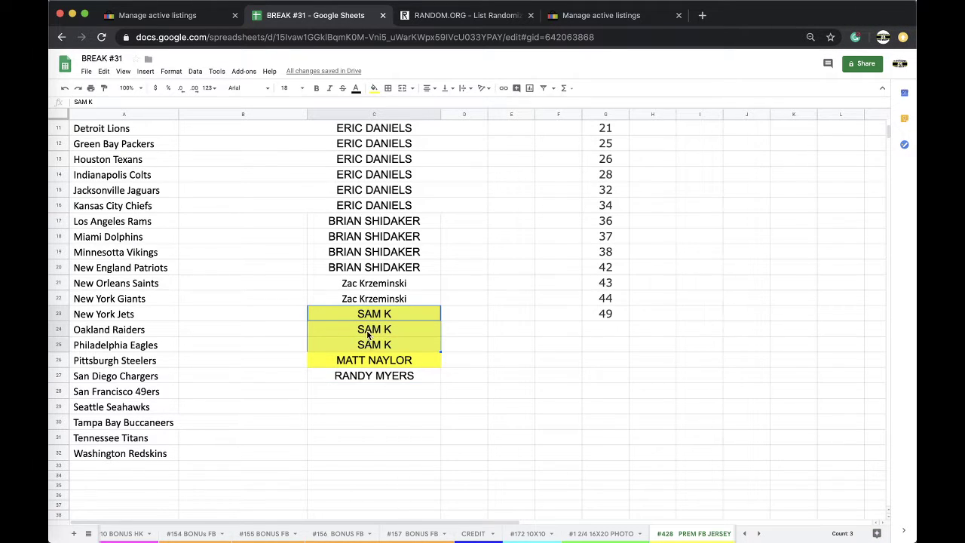
pyautogui.click(372, 88)
pyautogui.click(376, 99)
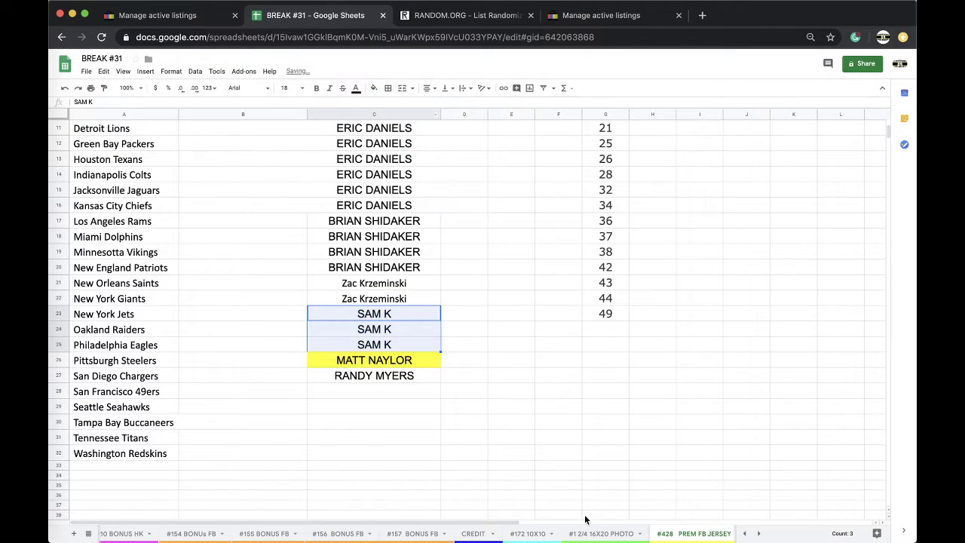
# - Sort the #1 2/4 16X20 PHOTO sheet by the team names in column A, A → Z
pyautogui.click(600, 534)
pyautogui.scroll(5, 332, 352)
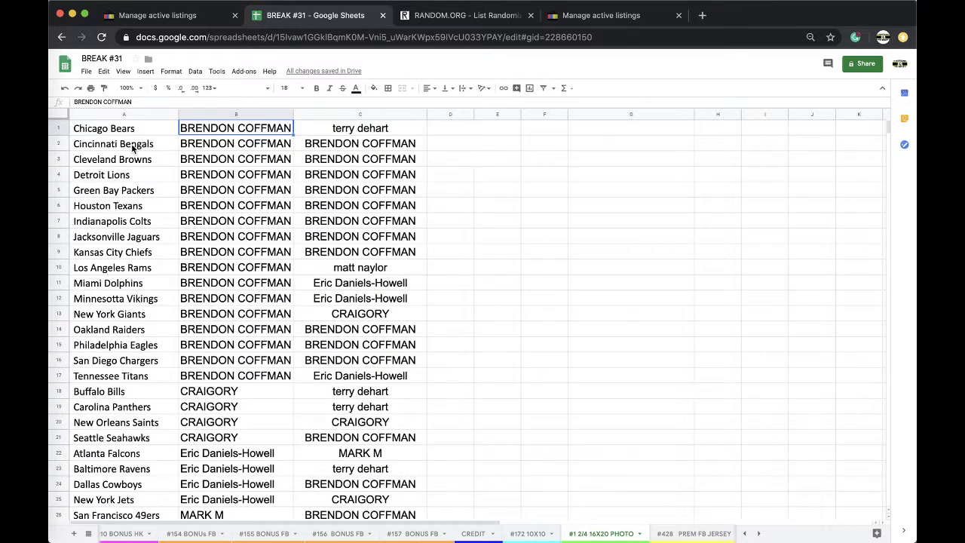
pyautogui.click(115, 114)
pyautogui.click(195, 71)
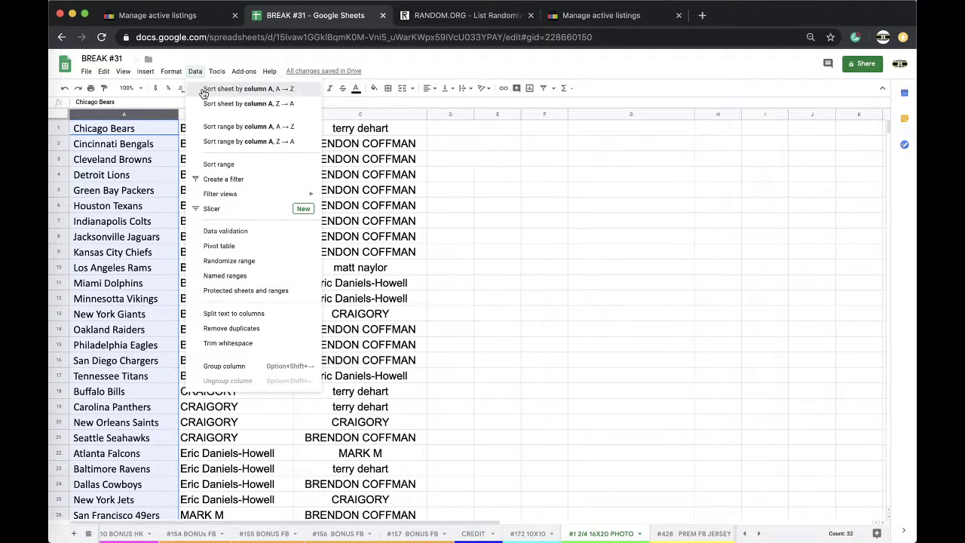
pyautogui.click(226, 89)
# - Fill the column B participant cell for the New England Patriots with yellow
pyautogui.scroll(-3, 170, 202)
pyautogui.scroll(-2, 171, 203)
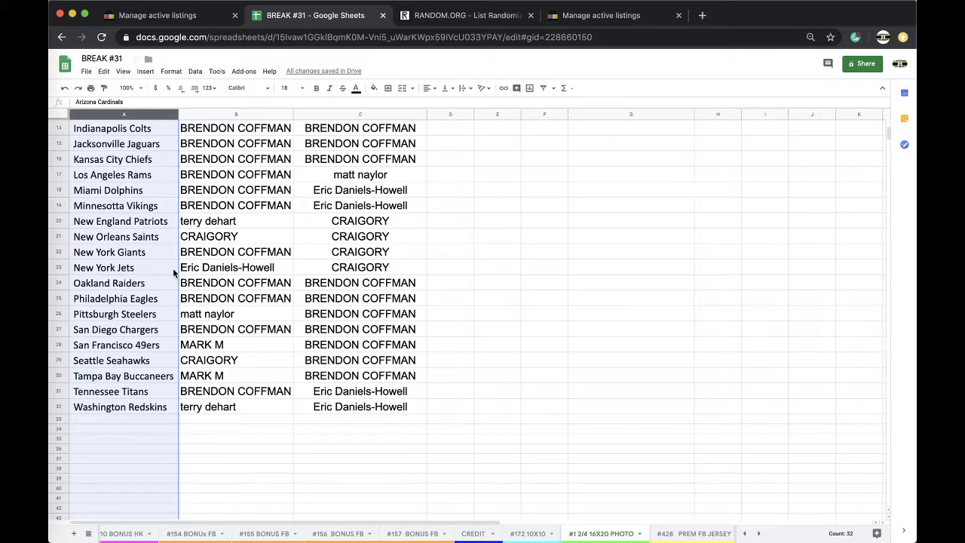
pyautogui.click(201, 223)
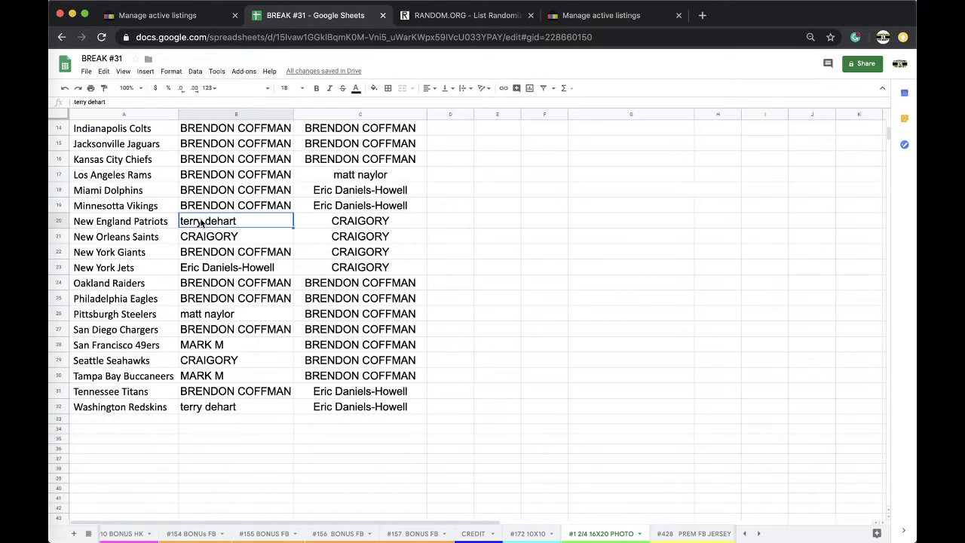
pyautogui.click(372, 88)
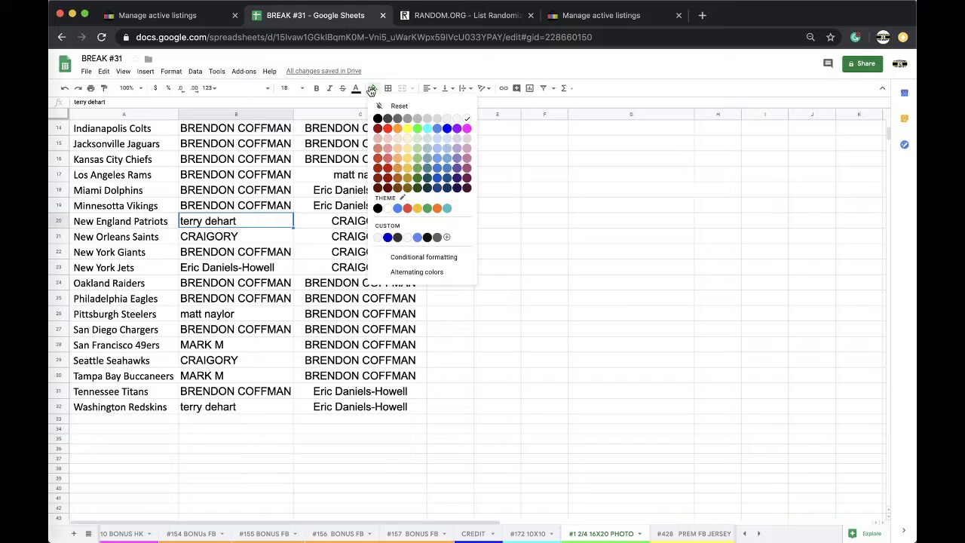
pyautogui.click(404, 129)
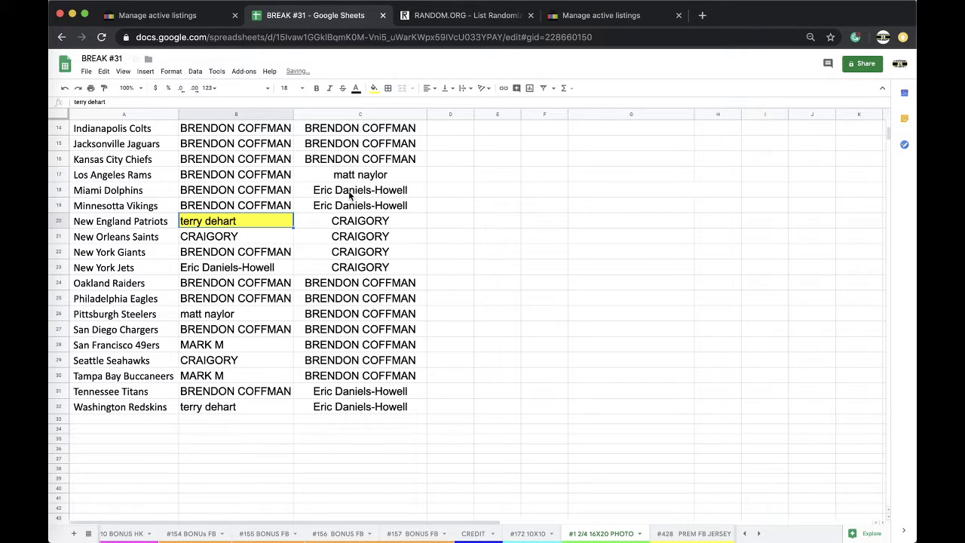
# - Copy all participant names from column C into a fresh RANDOM.ORG List Randomizer form
pyautogui.scroll(5, 349, 195)
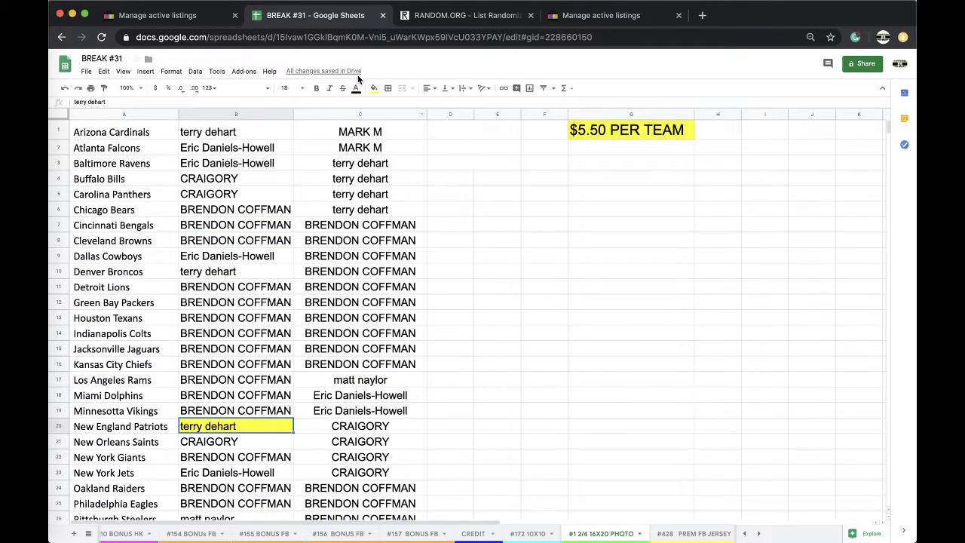
pyautogui.click(329, 114)
pyautogui.scroll(-5, 330, 108)
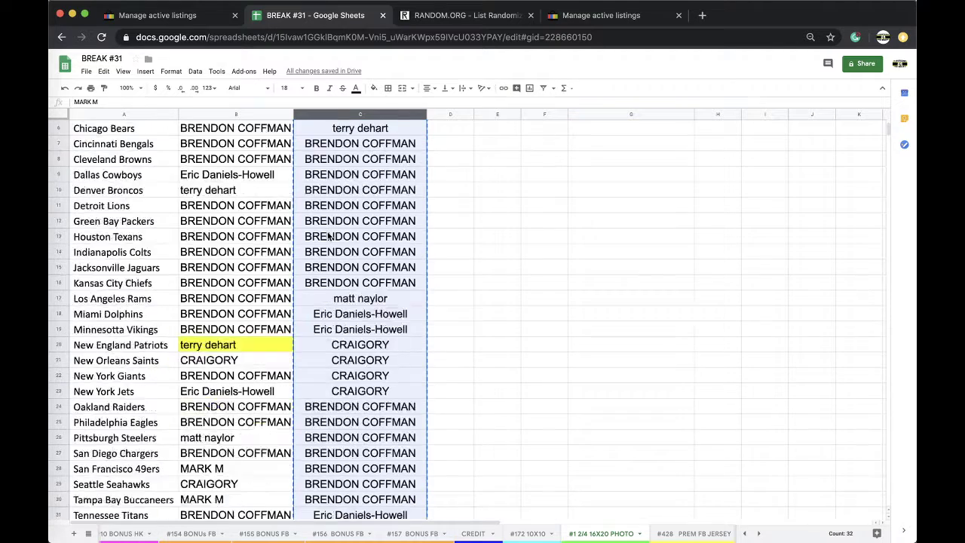
pyautogui.scroll(5, 329, 108)
pyautogui.hotkey('ctrl', 'c')
pyautogui.click(441, 15)
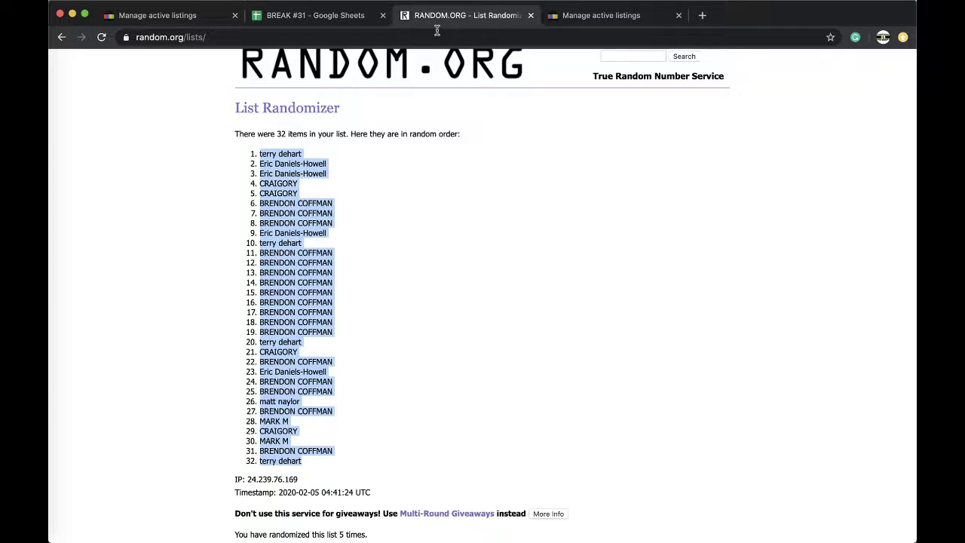
pyautogui.press('super+l')
pyautogui.press('Return')
pyautogui.click(309, 328)
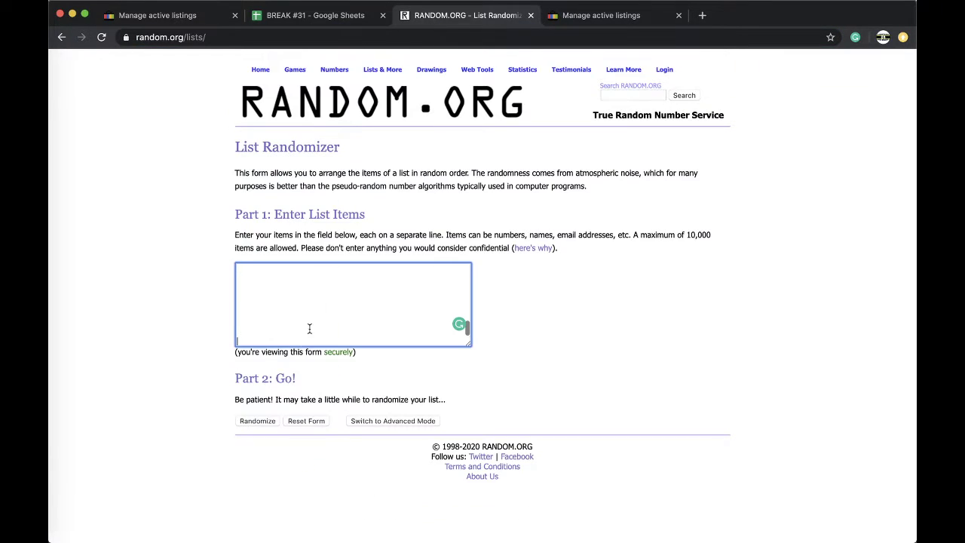
pyautogui.press('super+v')
# - Randomize the participant list five times
pyautogui.click(256, 420)
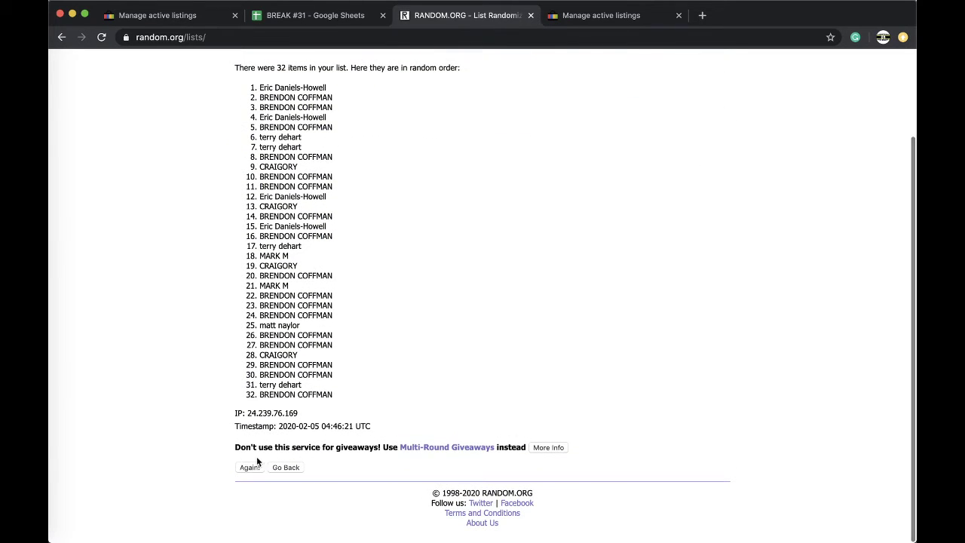
pyautogui.click(245, 468)
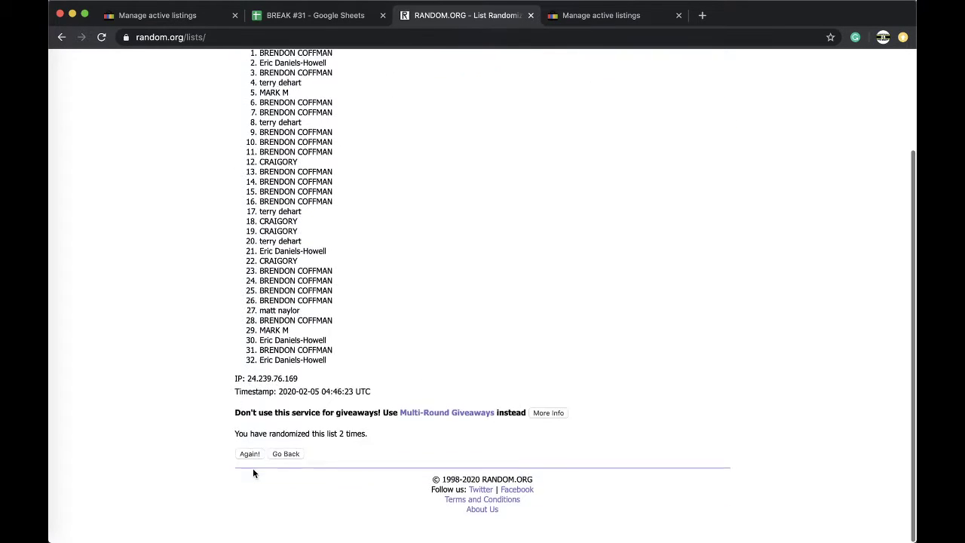
pyautogui.click(249, 468)
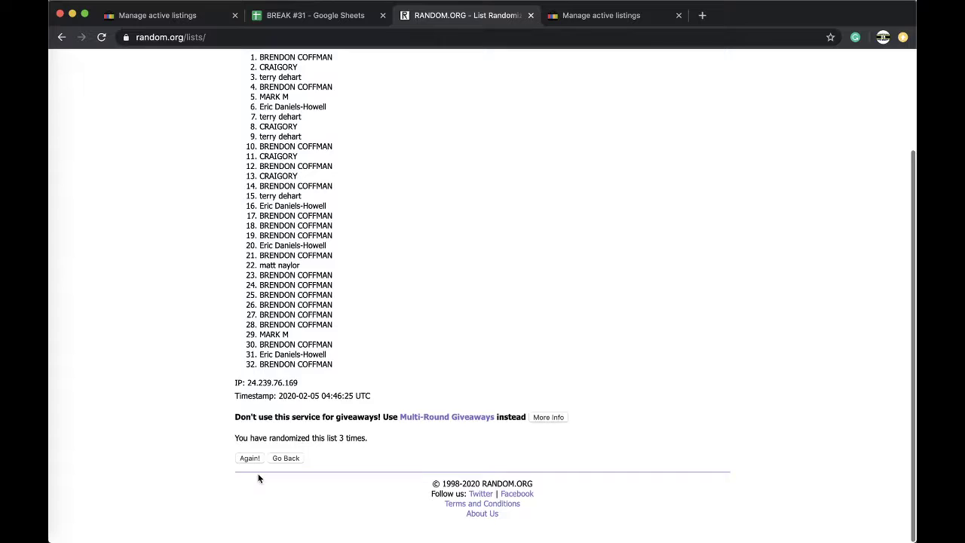
pyautogui.click(245, 467)
pyautogui.scroll(-2, 249, 377)
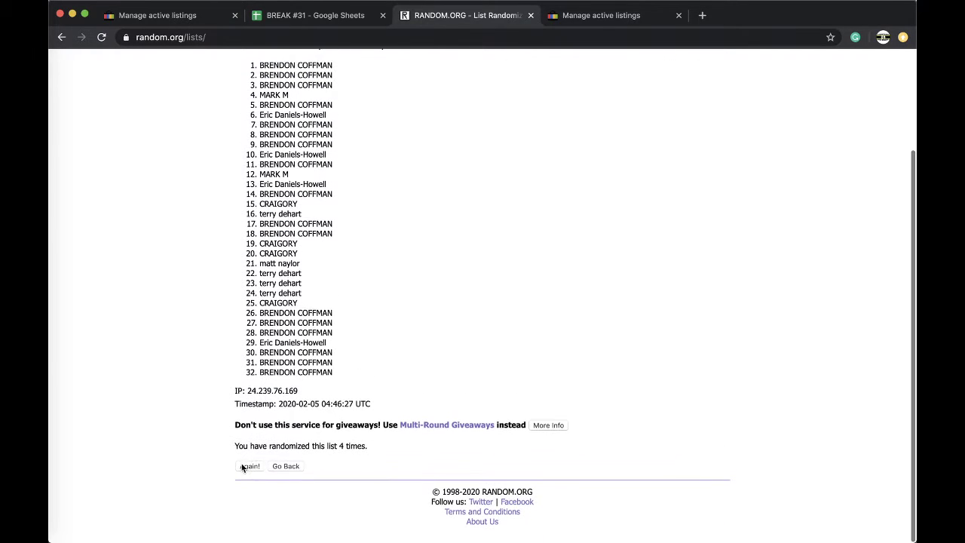
pyautogui.click(247, 467)
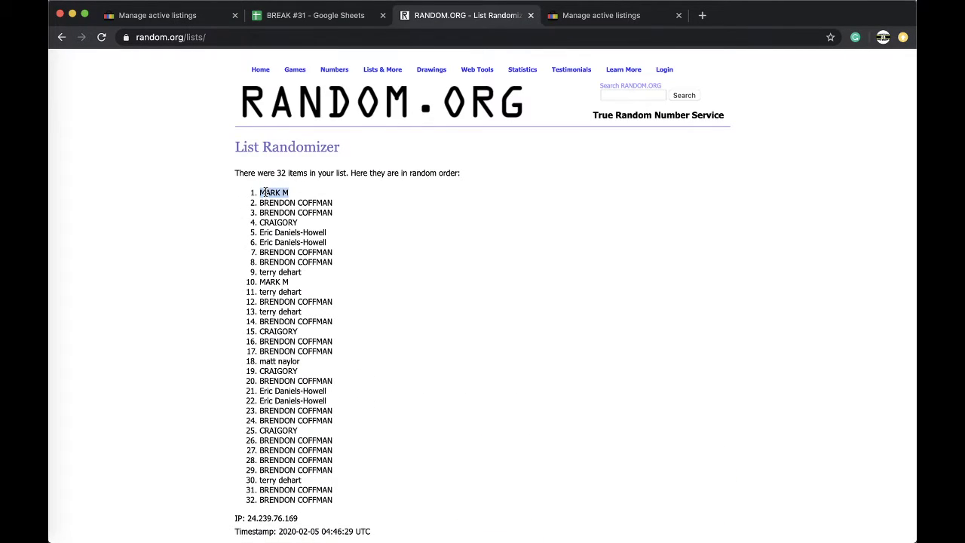
# - Copy the first two randomized names into C30:C31 of the #157 BONUS FB sheet, pasted as values only
pyautogui.moveTo(333, 205); pyautogui.dragTo(263, 187)
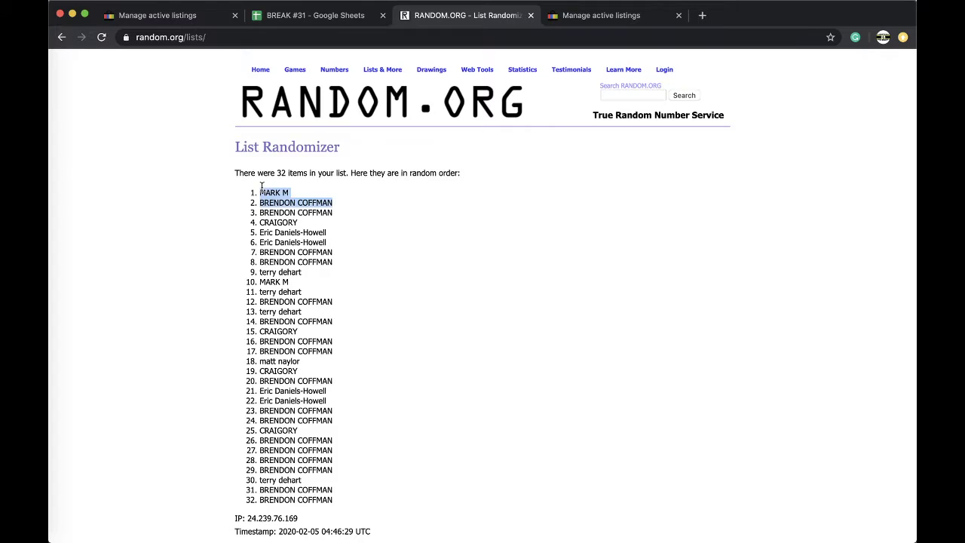
pyautogui.click(273, 17)
pyautogui.click(415, 534)
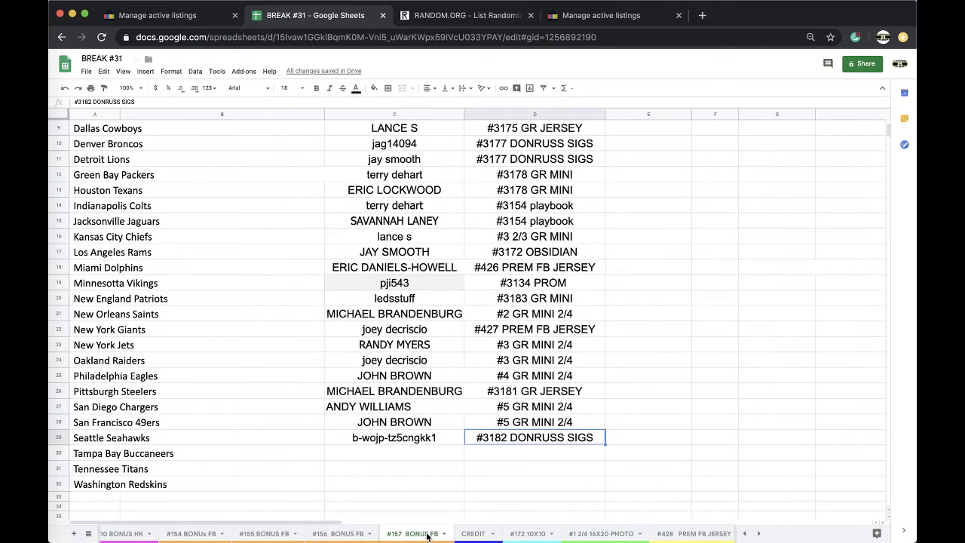
pyautogui.click(365, 459)
pyautogui.press('super+v')
pyautogui.click(475, 486)
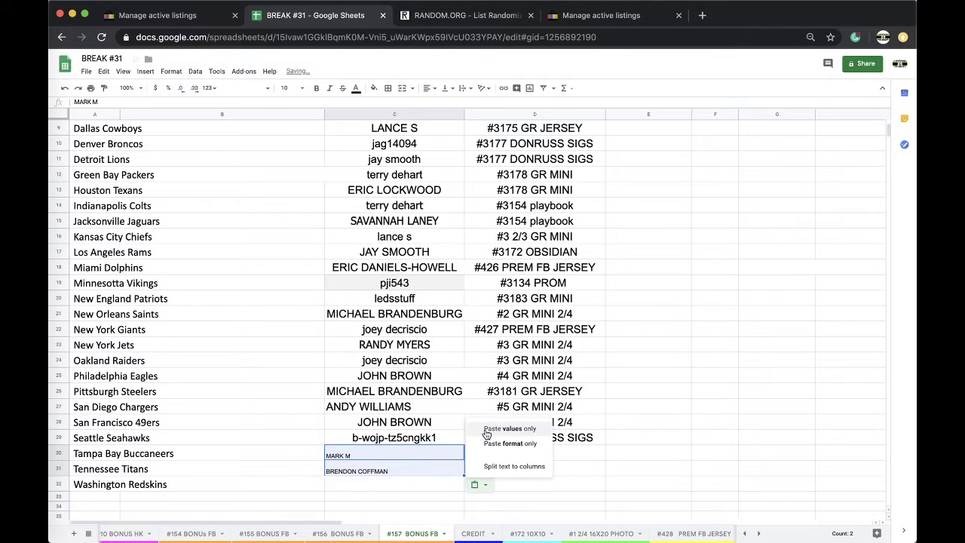
pyautogui.click(550, 498)
# - Enter the break label "#1 2/4 16X20" in D30 for the Tampa Bay Buccaneers row
pyautogui.click(501, 459)
pyautogui.write('#1 ')
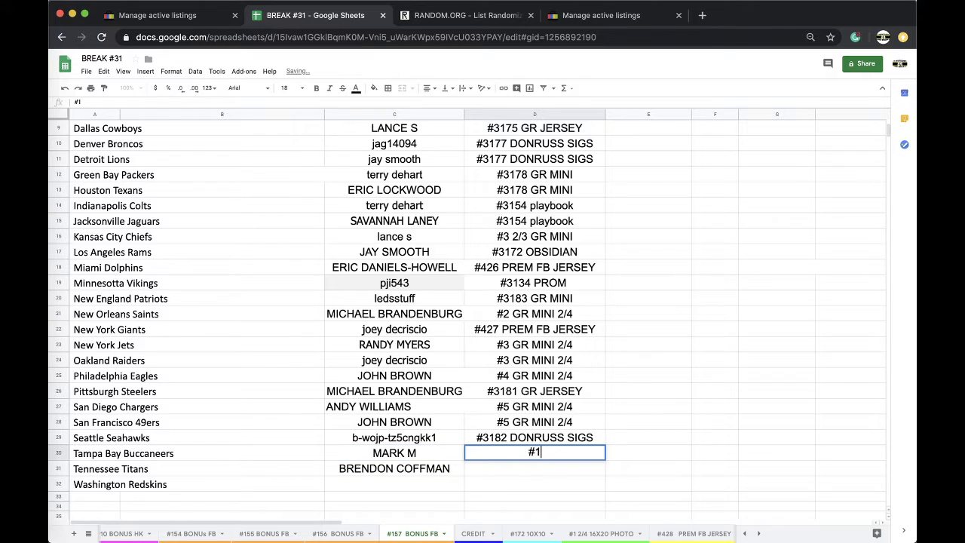
pyautogui.write('2/4 16')
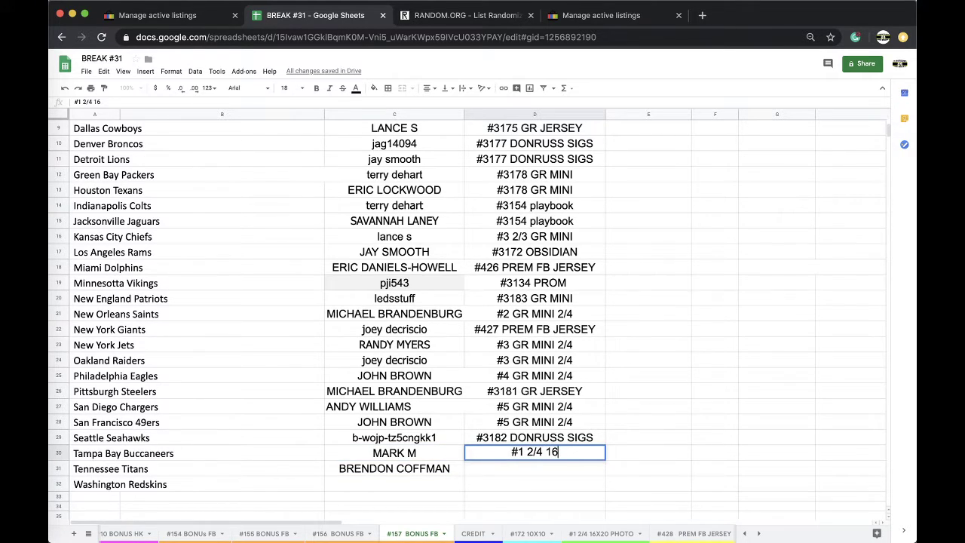
pyautogui.write('X20')
pyautogui.press('Return')
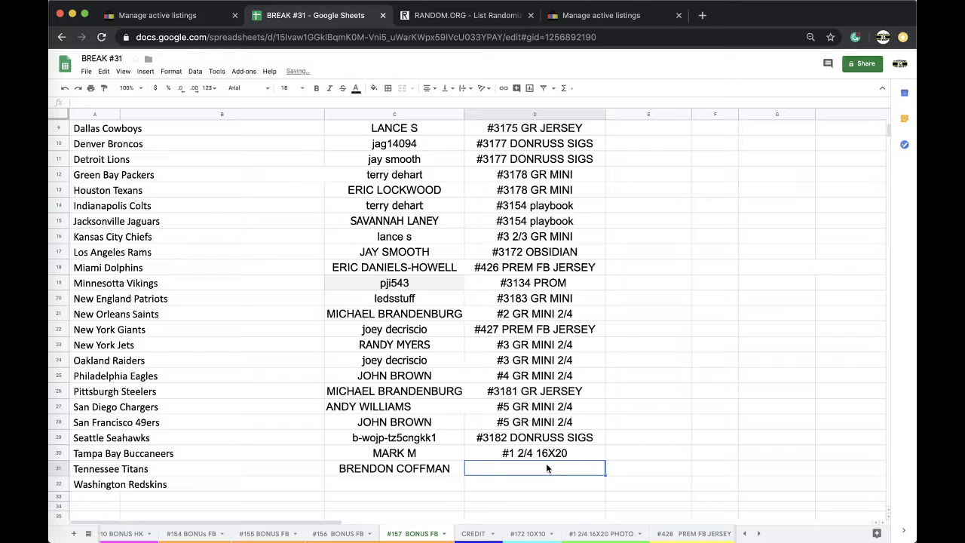
# - Copy the break label from D30 into D31 for the Tennessee Titans row
pyautogui.click(553, 452)
pyautogui.hotkey('ctrl', 'c')
pyautogui.hotkey('ctrl', 'Down')
pyautogui.hotkey('ctrl', 'v')
pyautogui.hotkey('ctrl', 'Up')
pyautogui.press('Down')
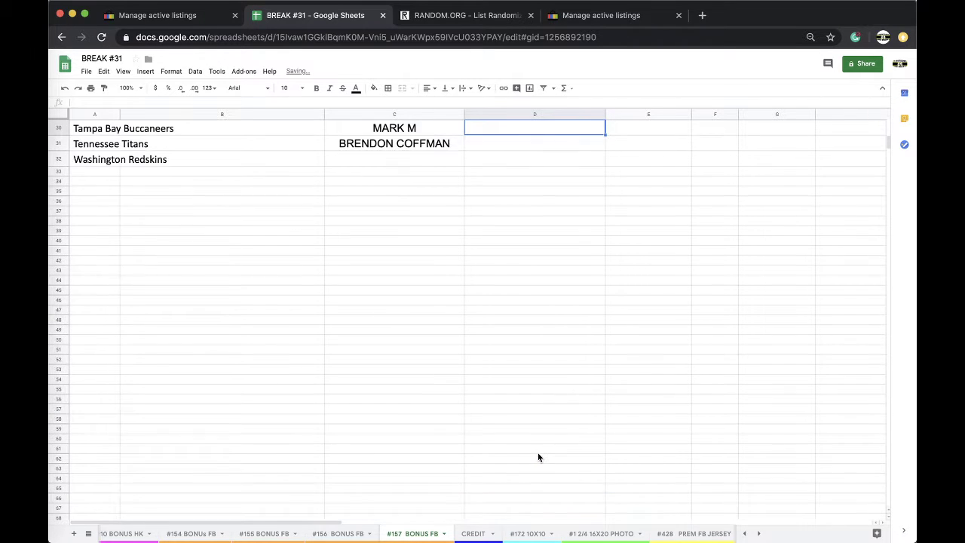
pyautogui.click(508, 243)
pyautogui.hotkey('ctrl', 'v')
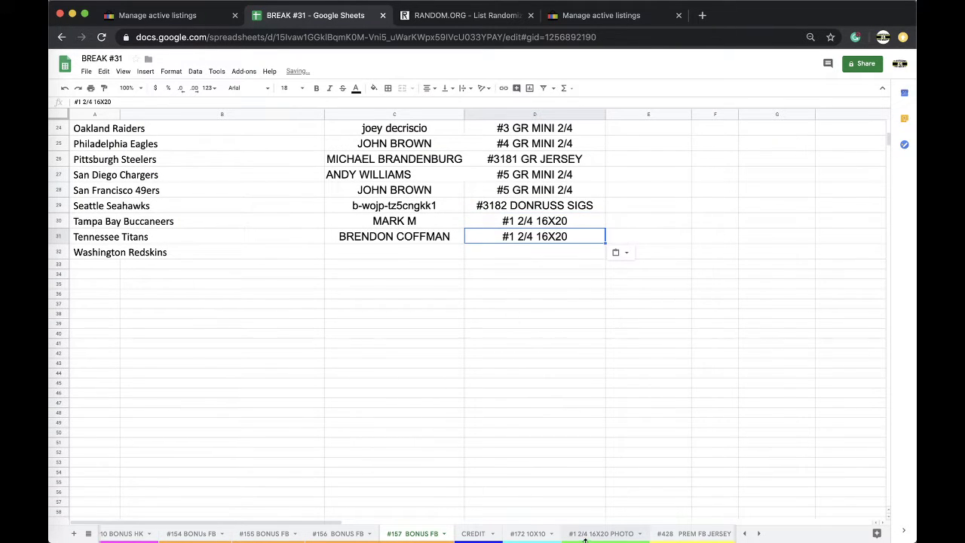
# - Move the #1 2/4 16X20 PHOTO sheet to before the #22 BONUS BB sheet in the sheet order
pyautogui.click(597, 534)
pyautogui.moveTo(601, 535); pyautogui.dragTo(186, 539)
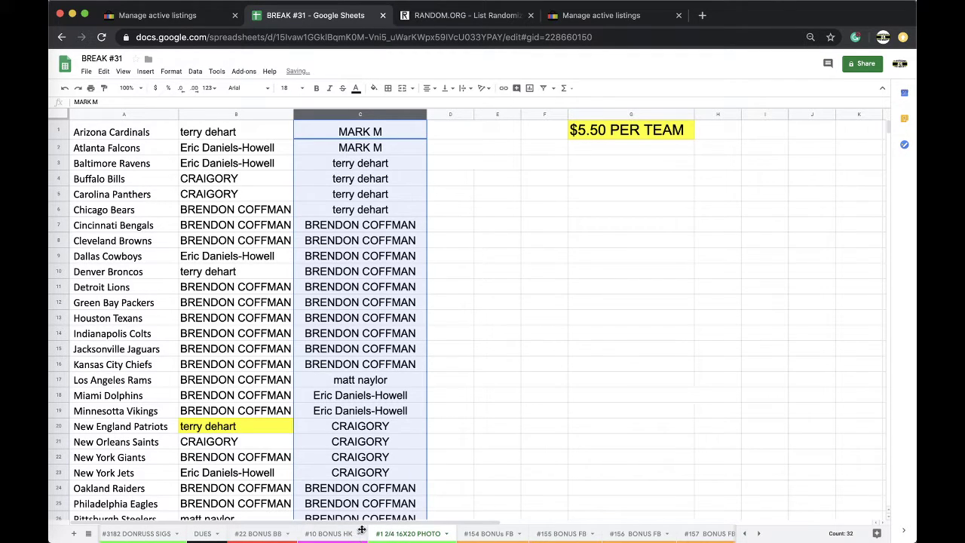
pyautogui.moveTo(362, 529); pyautogui.dragTo(189, 535)
# - Open the #157 BONUS FB sheet again and switch from it to the #428 PREM FB JERSEY sheet
pyautogui.hscroll(5, 531, 540)
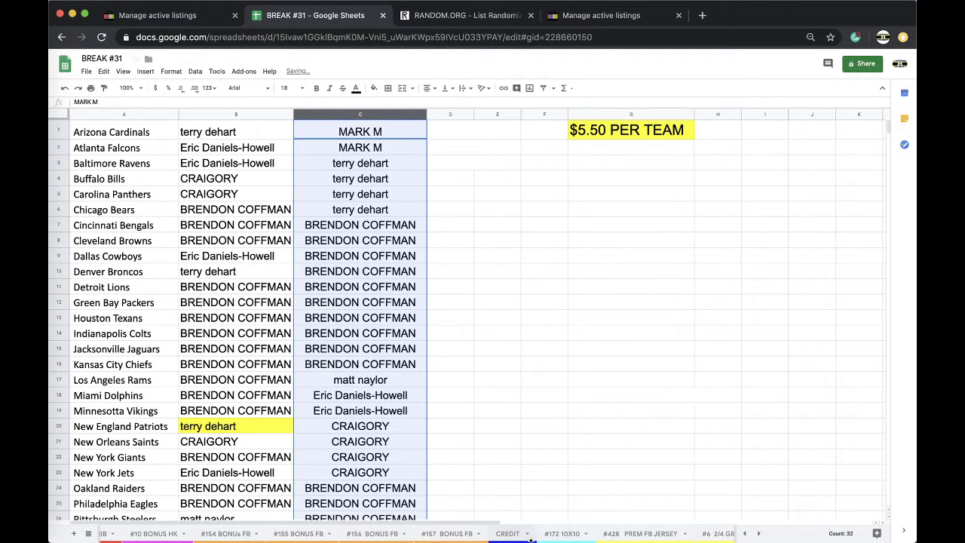
pyautogui.click(463, 535)
pyautogui.hscroll(3, 536, 537)
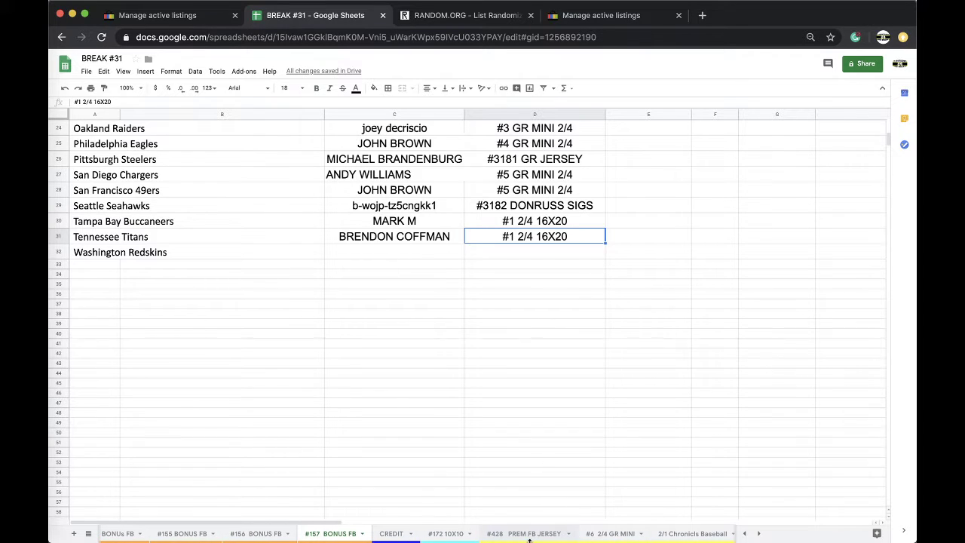
pyautogui.click(523, 536)
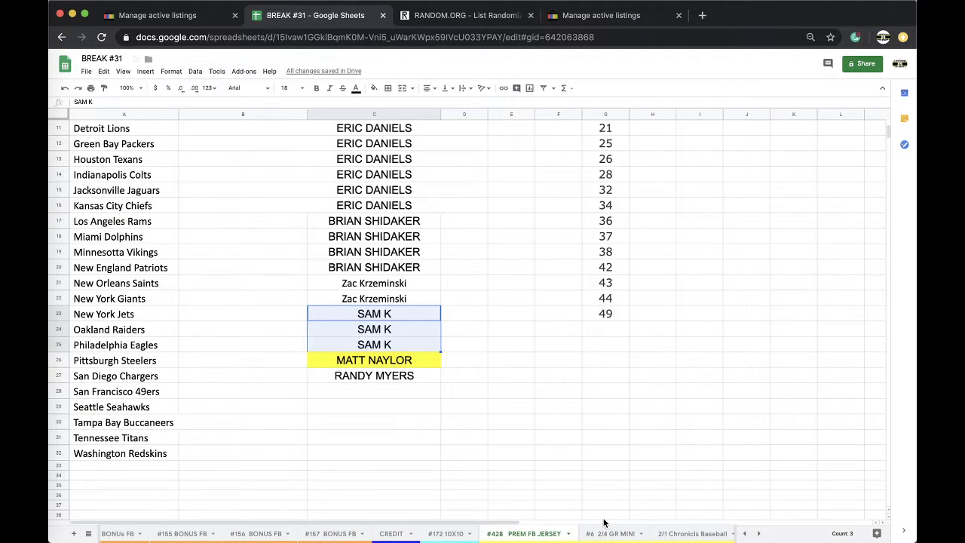